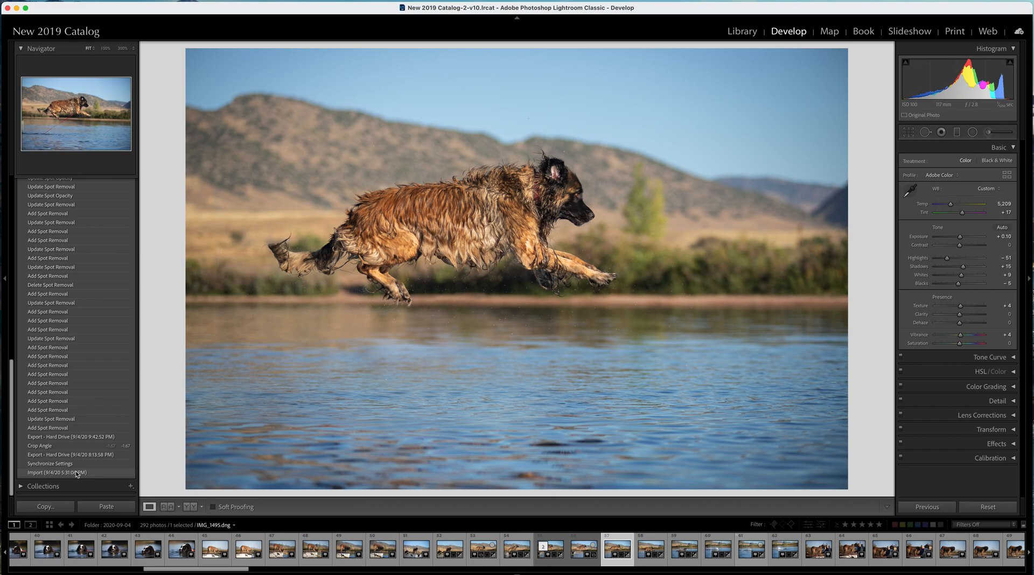
# Revert the photo to its Import history state, straighten it with a crop angle of -1.68 and apply the crop.
pyautogui.click(77, 475)
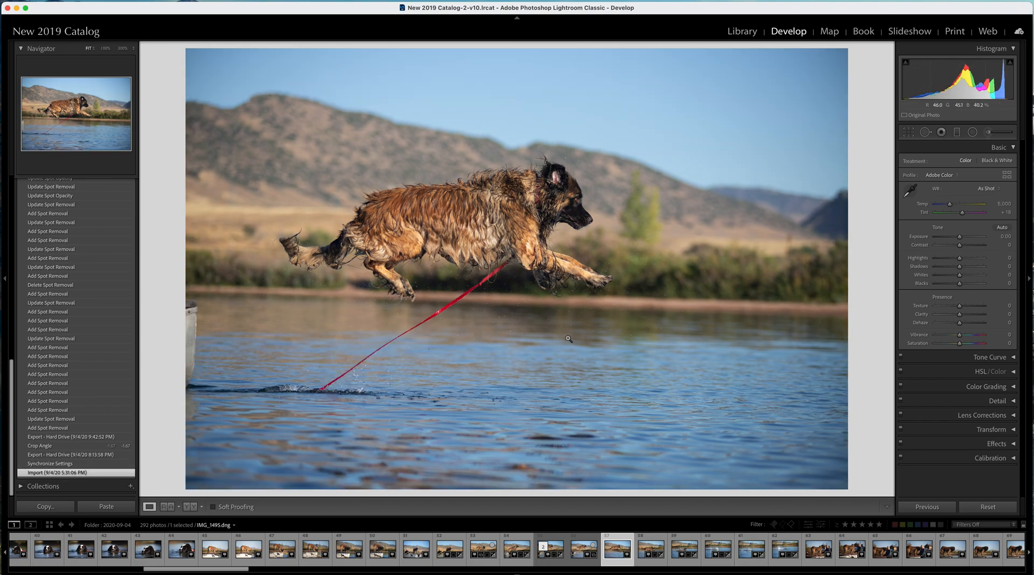
pyautogui.click(909, 132)
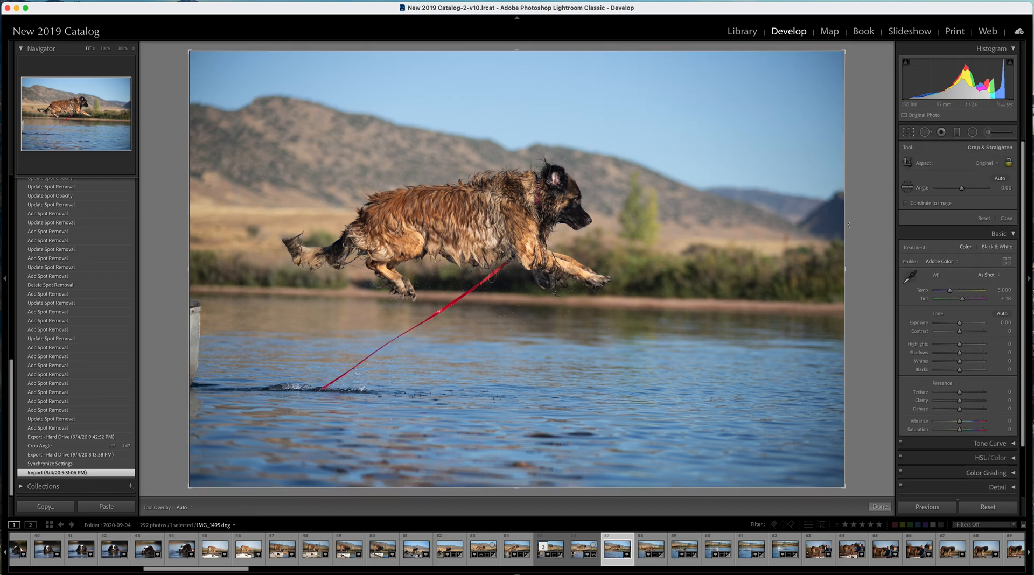
pyautogui.moveTo(863, 221); pyautogui.dragTo(859, 212)
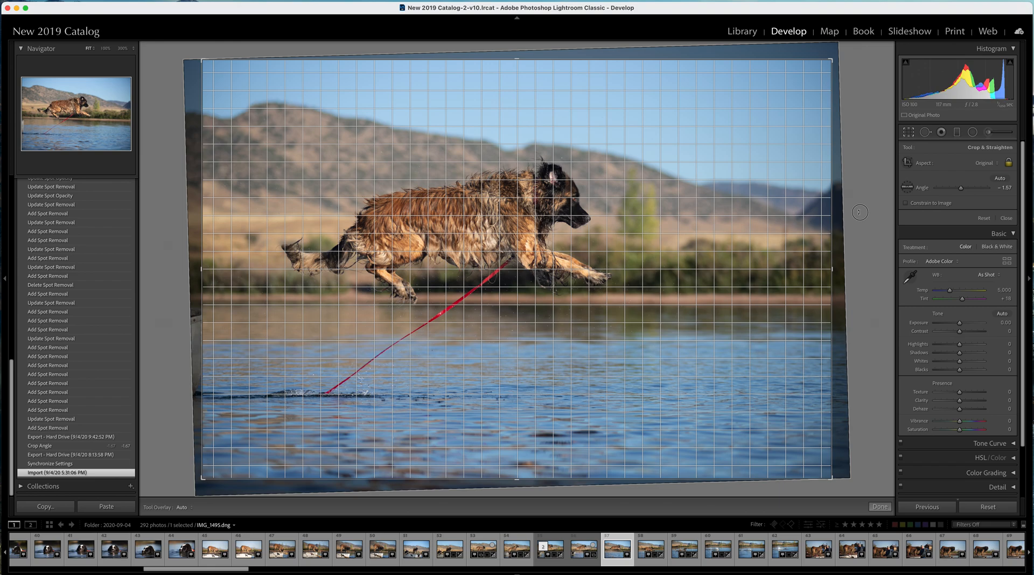
pyautogui.moveTo(860, 213); pyautogui.dragTo(860, 212)
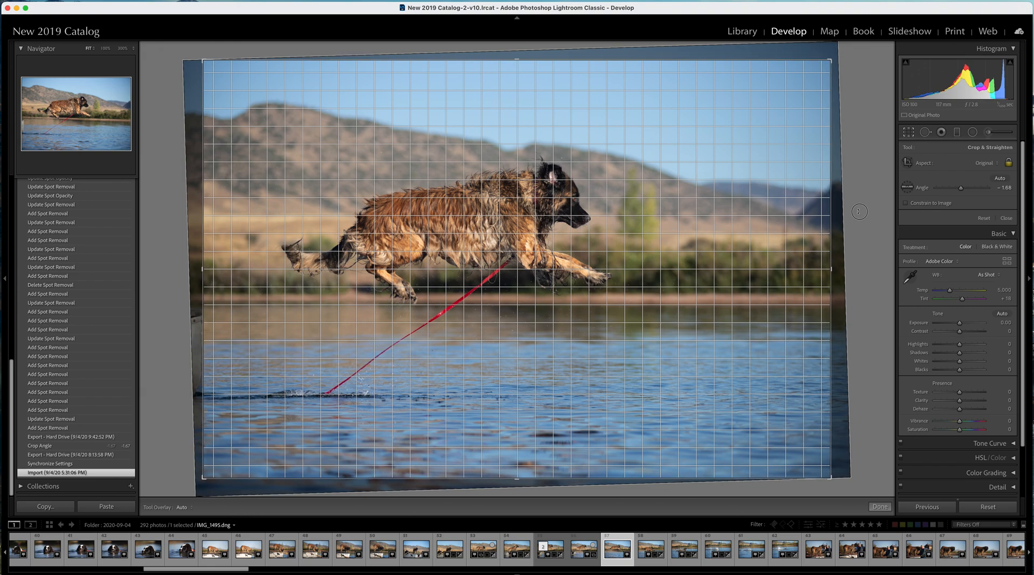
pyautogui.moveTo(859, 212); pyautogui.dragTo(858, 212)
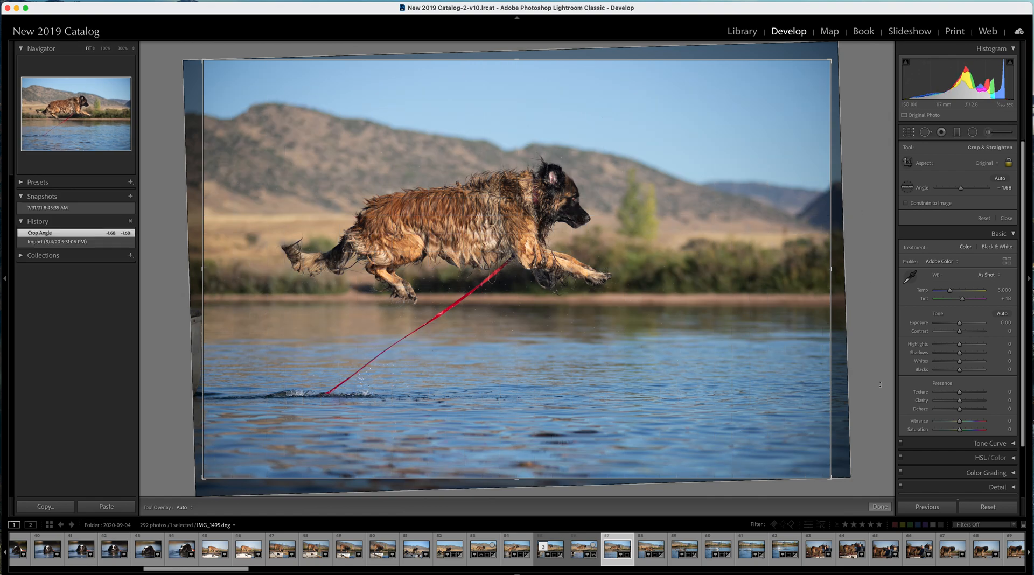
pyautogui.click(880, 507)
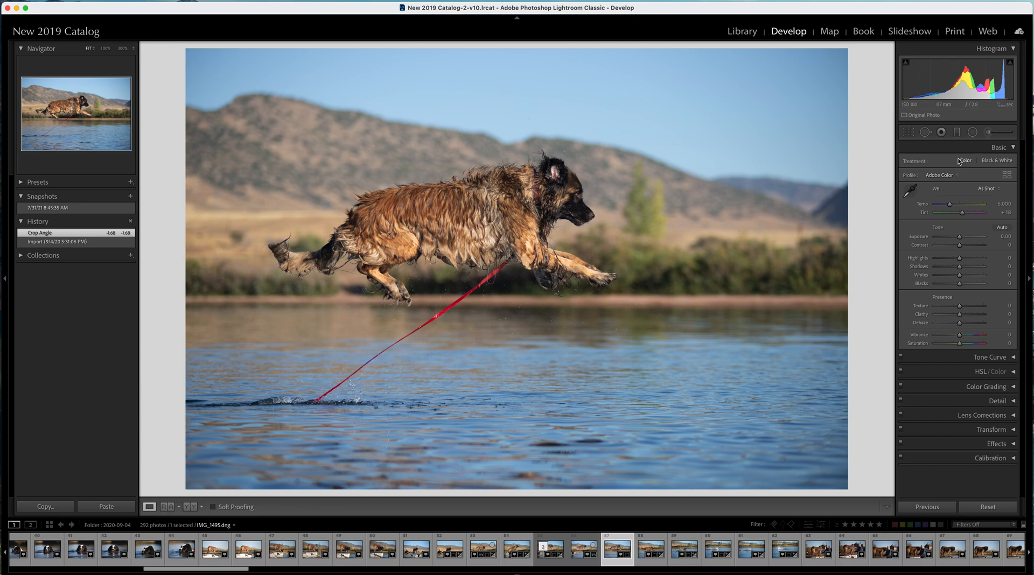
# Using Spot Removal in Heal mode with size 78, feather 85 and opacity 100, heal the splash at the leash's water end, sampling clear water farther right.
pyautogui.click(927, 132)
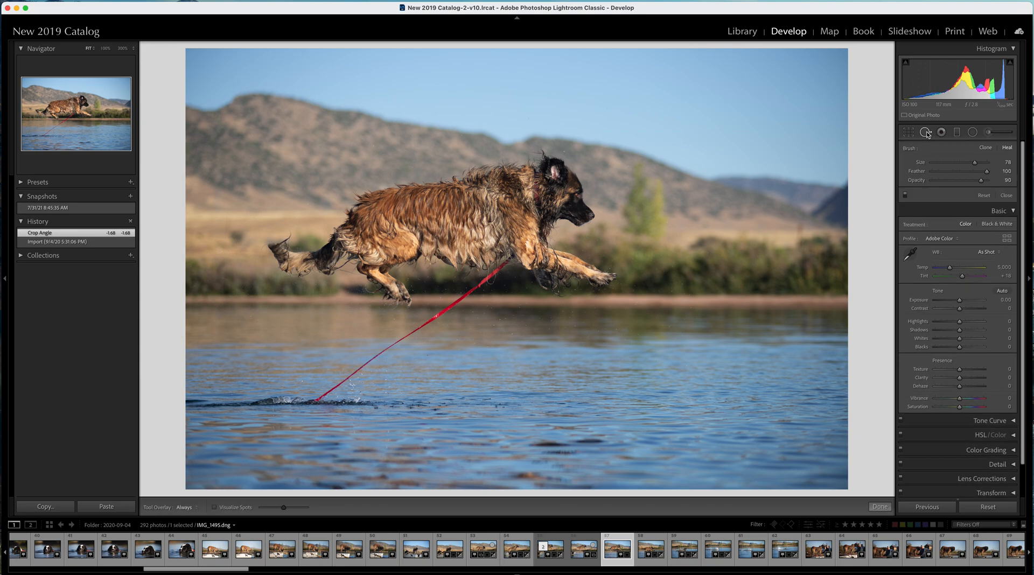
pyautogui.moveTo(982, 180)
pyautogui.mouseDown()
pyautogui.moveTo(998, 182)
pyautogui.moveTo(980, 173)
pyautogui.mouseUp()
pyautogui.moveTo(257, 402); pyautogui.dragTo(373, 400)
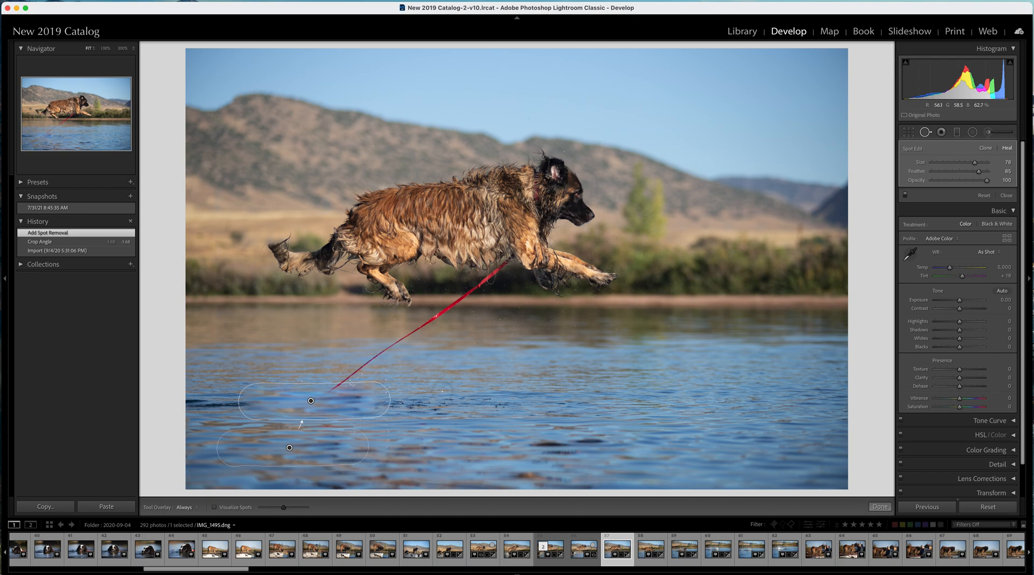
pyautogui.moveTo(340, 450); pyautogui.dragTo(638, 404)
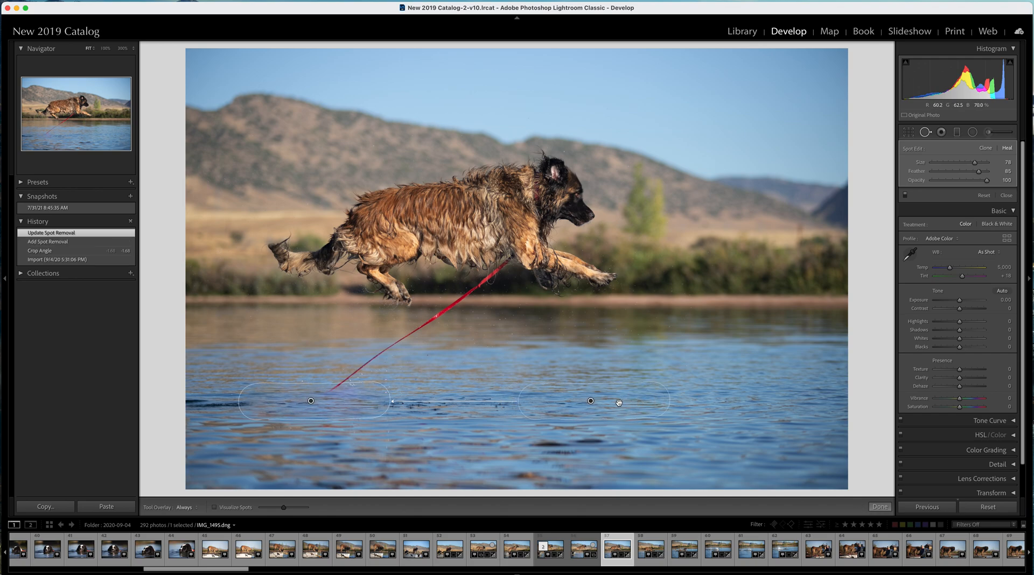
pyautogui.moveTo(618, 403)
pyautogui.mouseDown()
pyautogui.moveTo(733, 403)
pyautogui.moveTo(623, 408)
pyautogui.mouseUp()
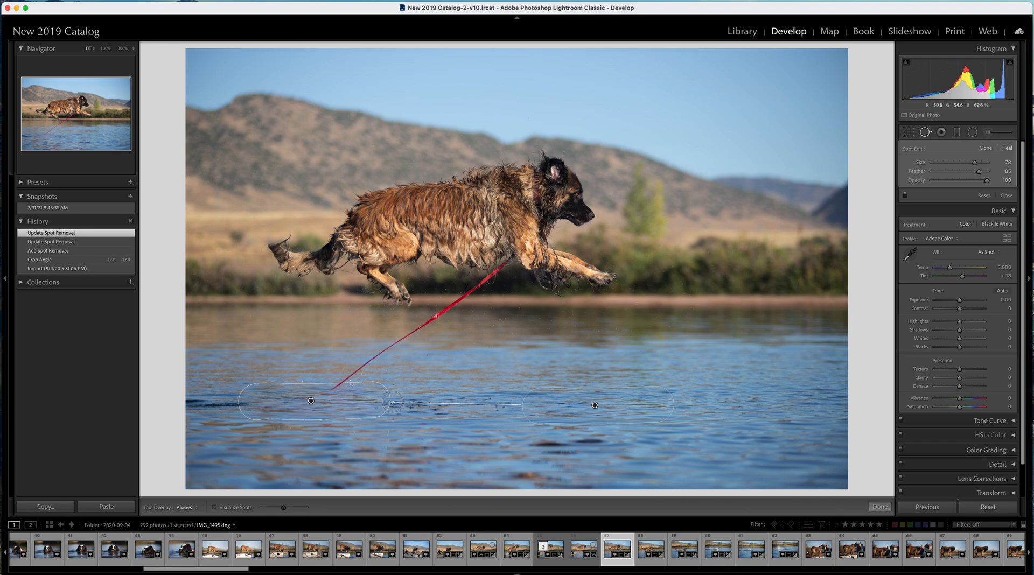
# Heal the remaining ripples on both sides of the removed splash, moving each sample source to clean water farther right at the same height.
pyautogui.moveTo(394, 404); pyautogui.dragTo(439, 404)
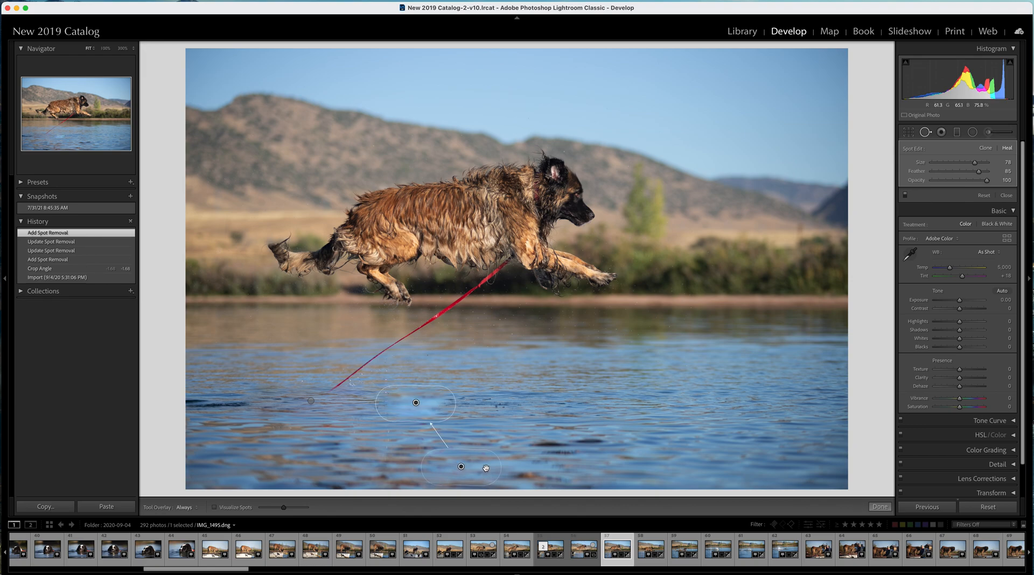
pyautogui.moveTo(486, 469)
pyautogui.mouseDown()
pyautogui.moveTo(565, 401)
pyautogui.moveTo(597, 406)
pyautogui.mouseUp()
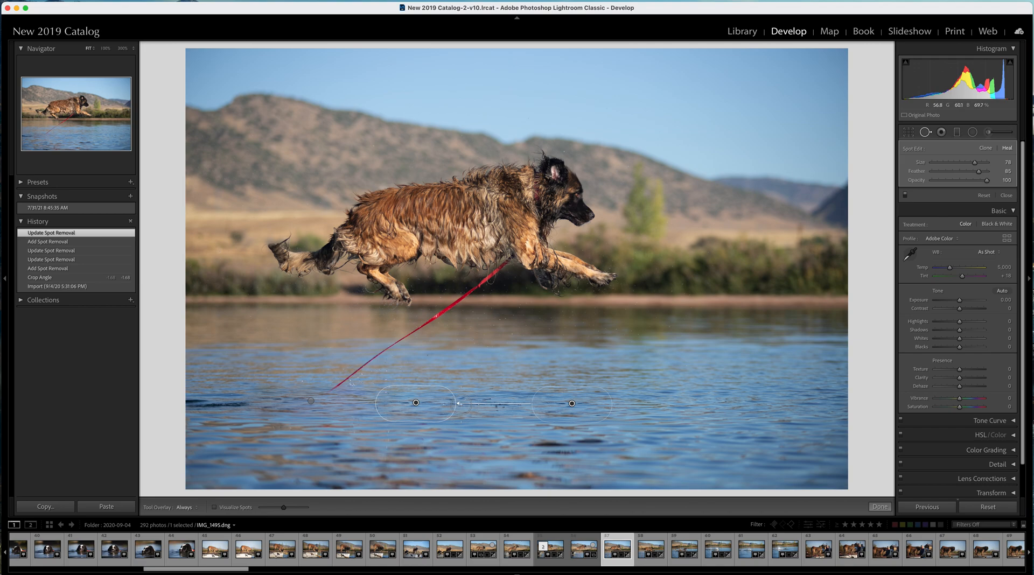
pyautogui.moveTo(460, 404)
pyautogui.mouseDown()
pyautogui.moveTo(499, 403)
pyautogui.moveTo(460, 445)
pyautogui.moveTo(593, 406)
pyautogui.mouseUp()
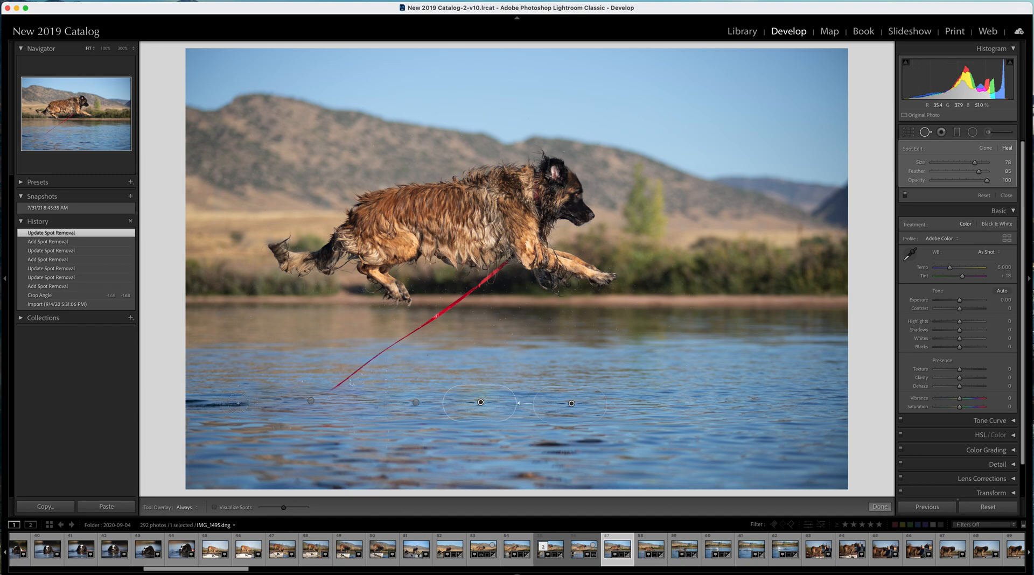
pyautogui.moveTo(238, 402); pyautogui.dragTo(196, 403)
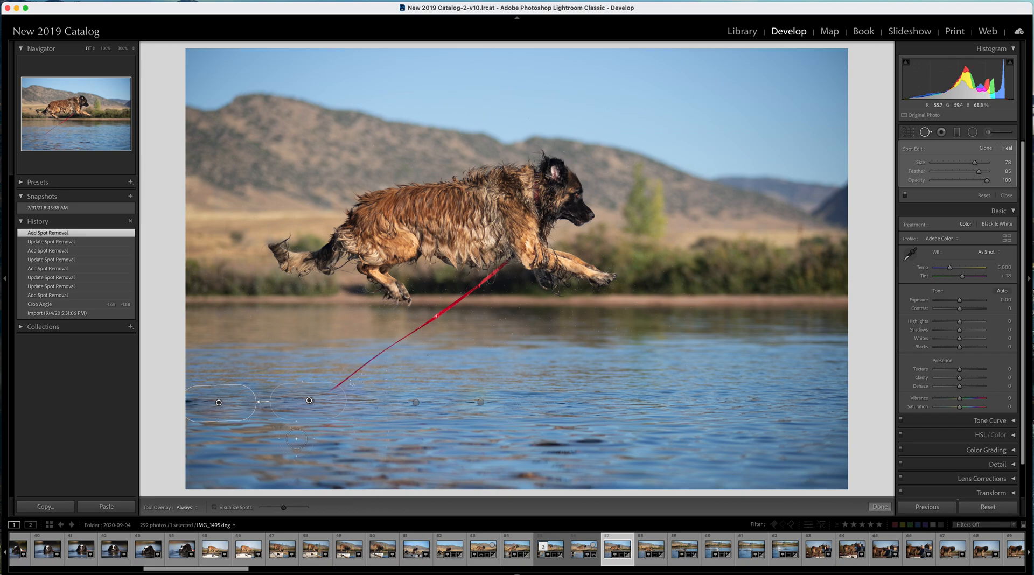
pyautogui.moveTo(335, 409); pyautogui.dragTo(440, 405)
pyautogui.moveTo(456, 406); pyautogui.dragTo(469, 406)
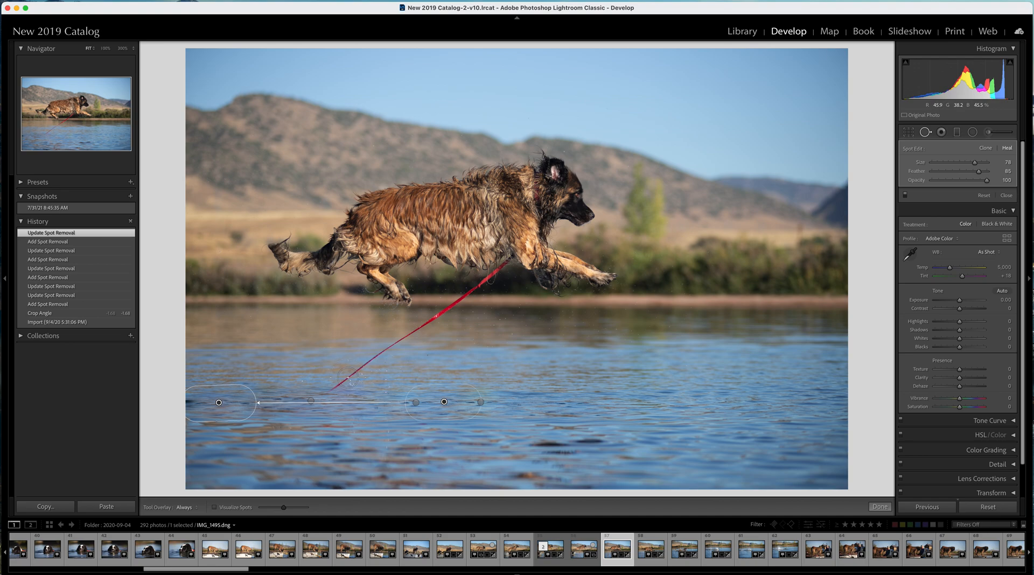
# Set the spot size to 76 and heal the leash in sections from the water up past the shoreline, sampling matching shoreline for the uppermost section.
pyautogui.click(974, 163)
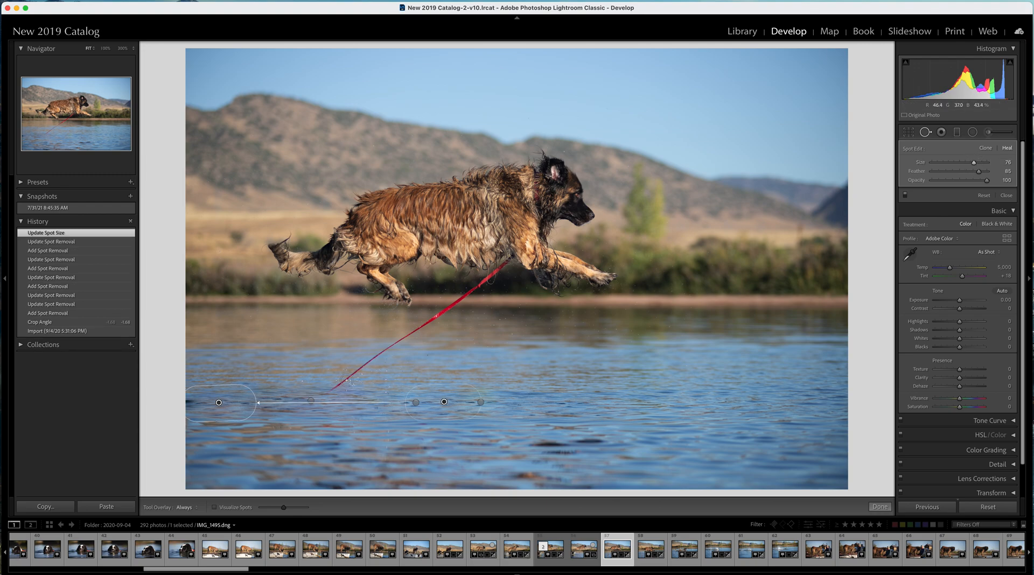
pyautogui.moveTo(348, 380); pyautogui.dragTo(321, 395)
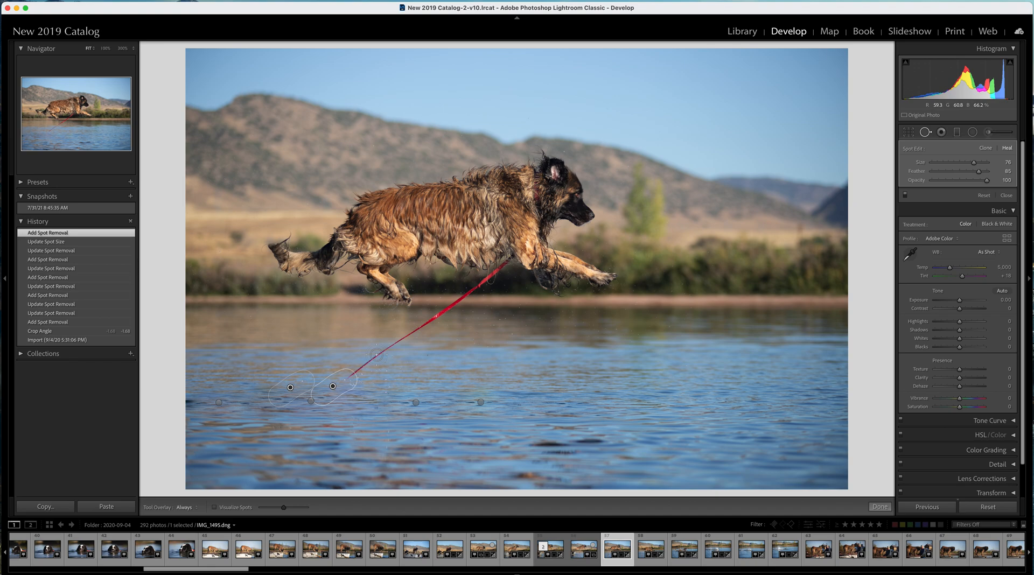
pyautogui.moveTo(377, 355); pyautogui.dragTo(344, 383)
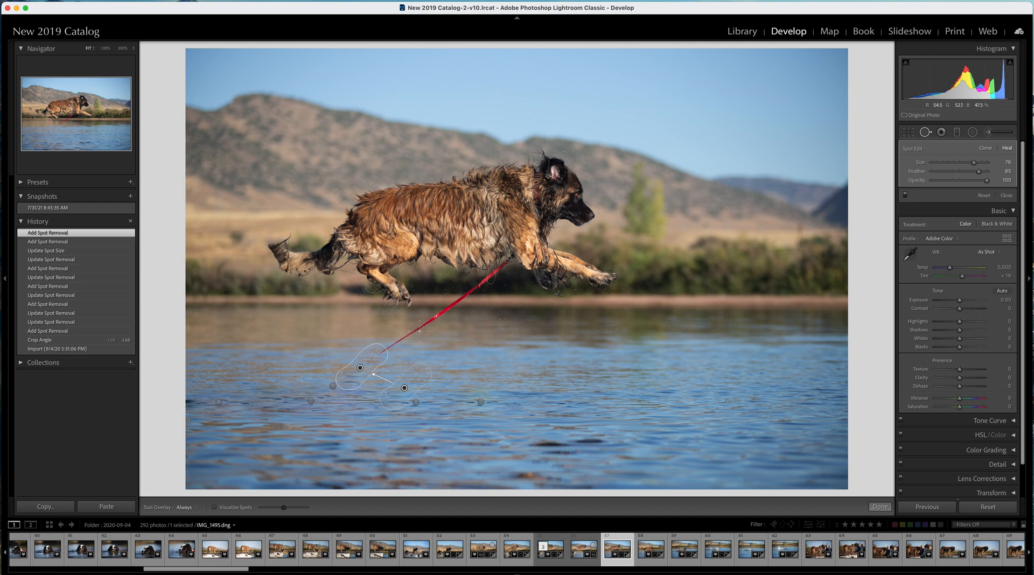
pyautogui.moveTo(414, 333); pyautogui.dragTo(376, 356)
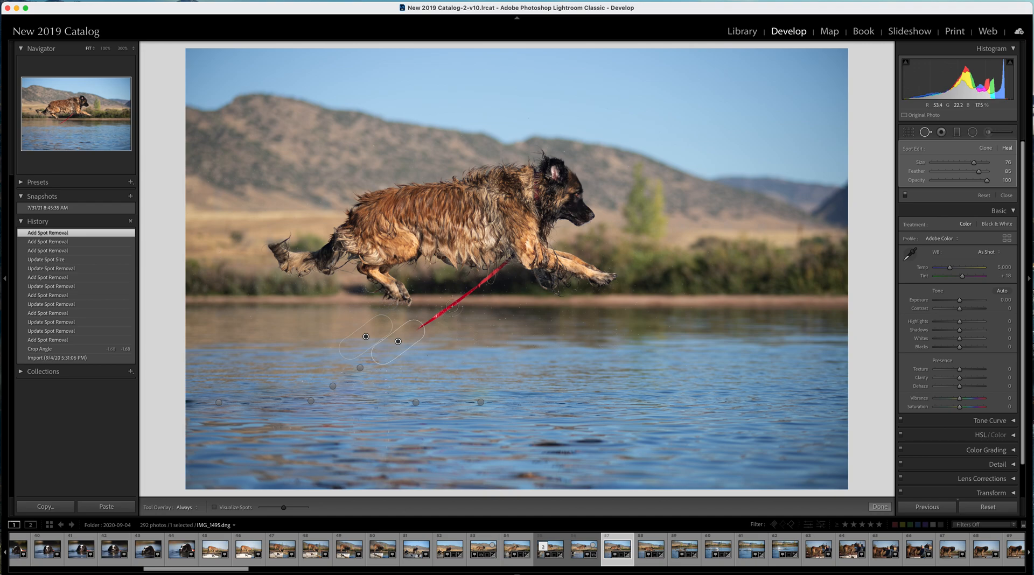
pyautogui.moveTo(451, 306); pyautogui.dragTo(421, 329)
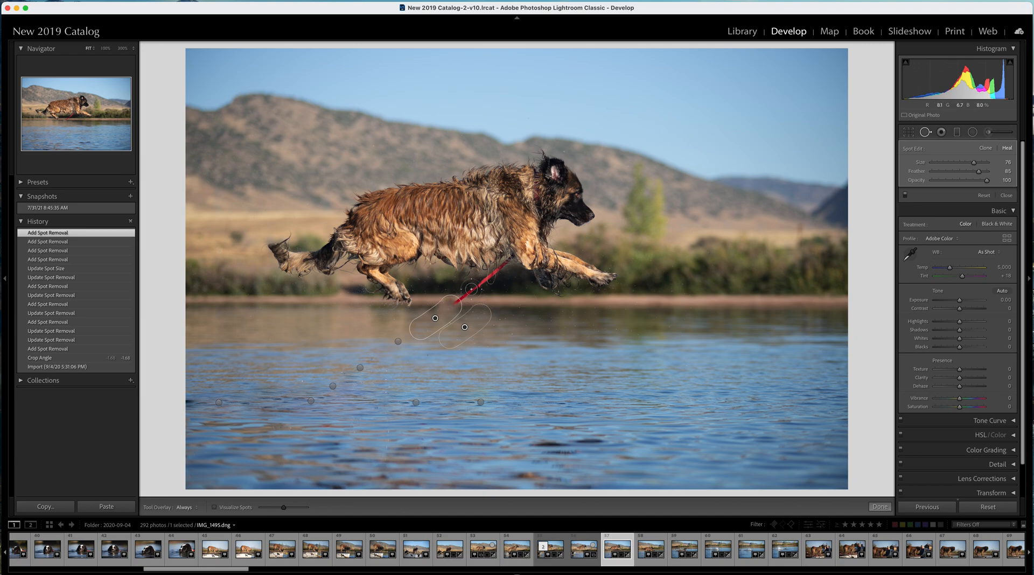
pyautogui.moveTo(482, 282)
pyautogui.mouseDown()
pyautogui.moveTo(434, 306)
pyautogui.moveTo(705, 301)
pyautogui.moveTo(694, 299)
pyautogui.mouseUp()
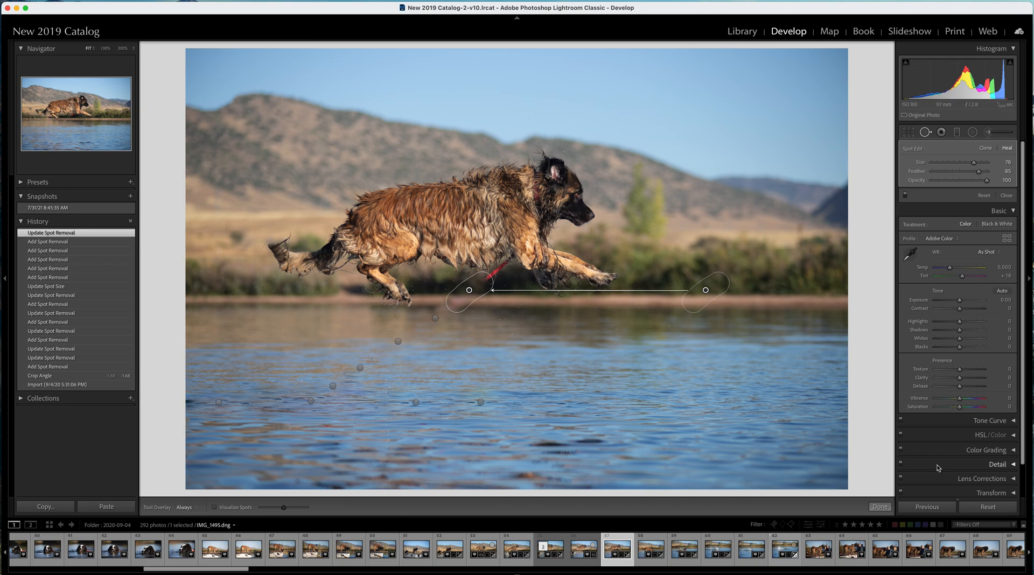
pyautogui.click(880, 507)
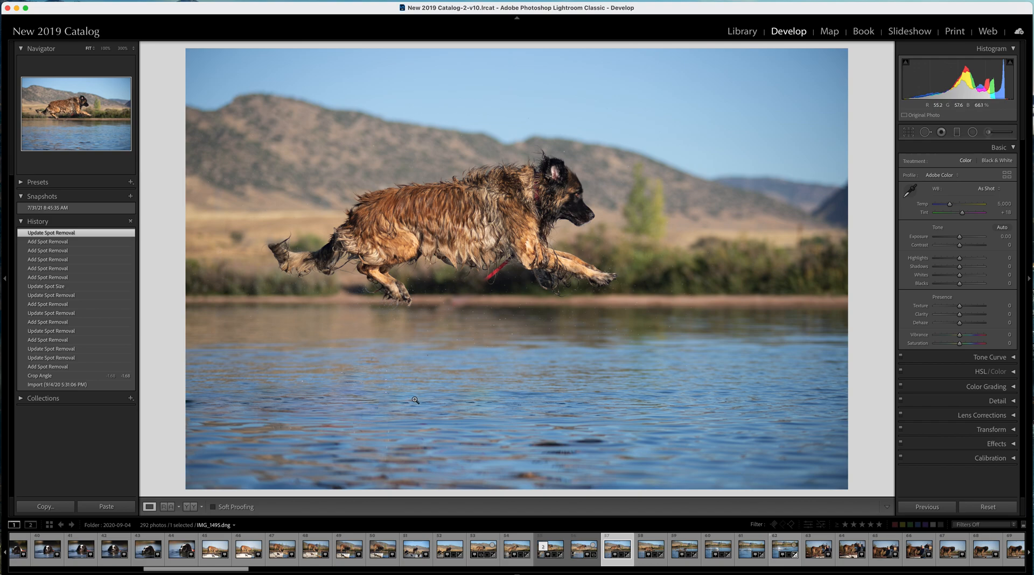
# Zoom in below the dog and heal the lower end of the remaining leash with size 72, sampling the dark bushes to its right.
pyautogui.click(513, 282)
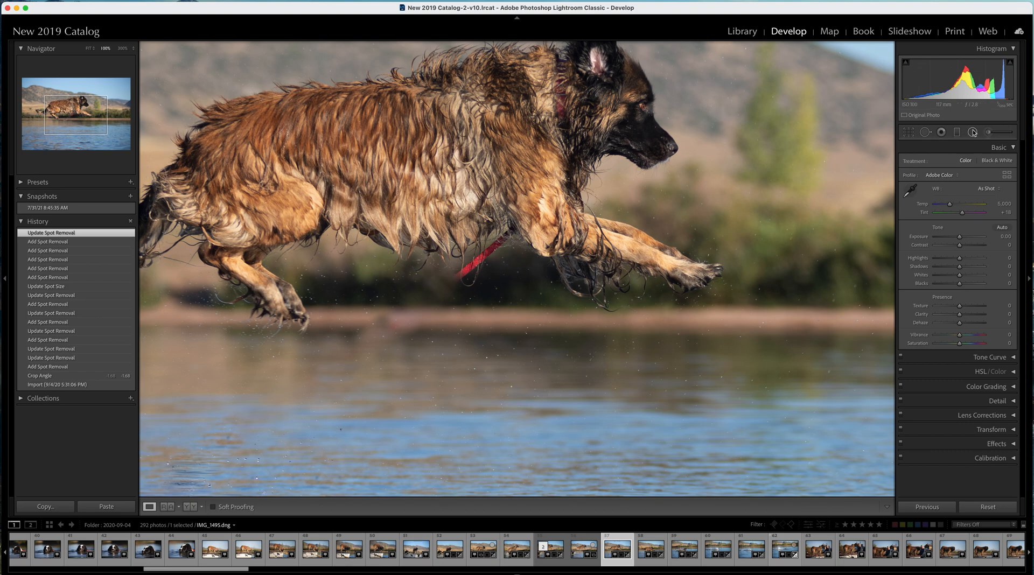
pyautogui.click(925, 132)
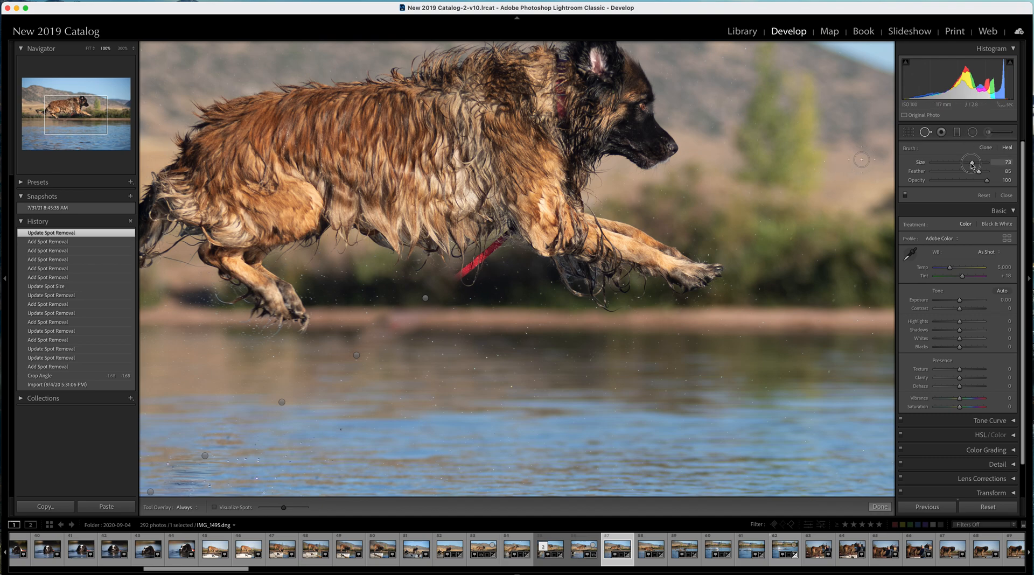
pyautogui.moveTo(971, 164); pyautogui.dragTo(973, 164)
pyautogui.moveTo(476, 262); pyautogui.dragTo(462, 273)
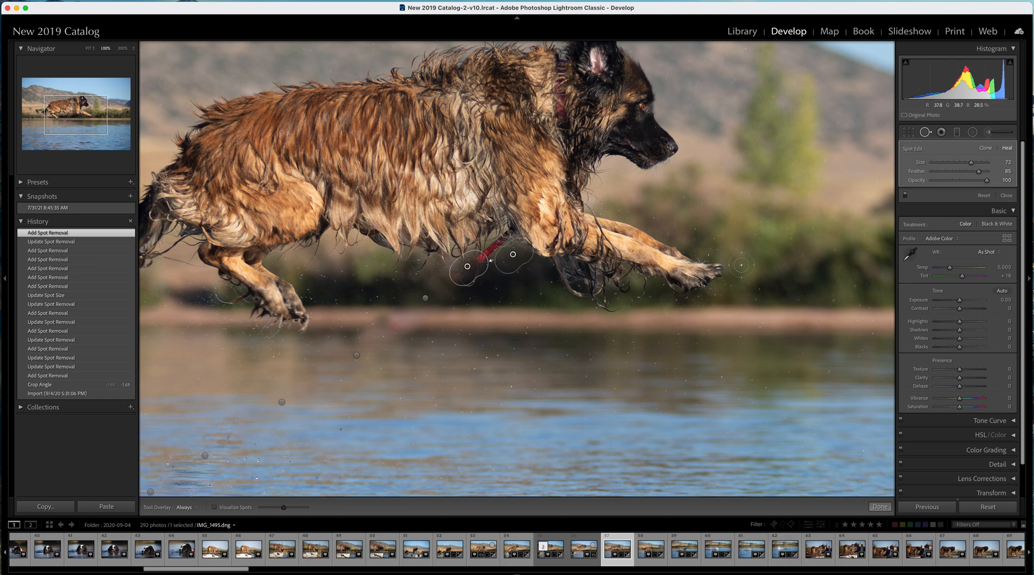
pyautogui.moveTo(521, 260); pyautogui.dragTo(519, 277)
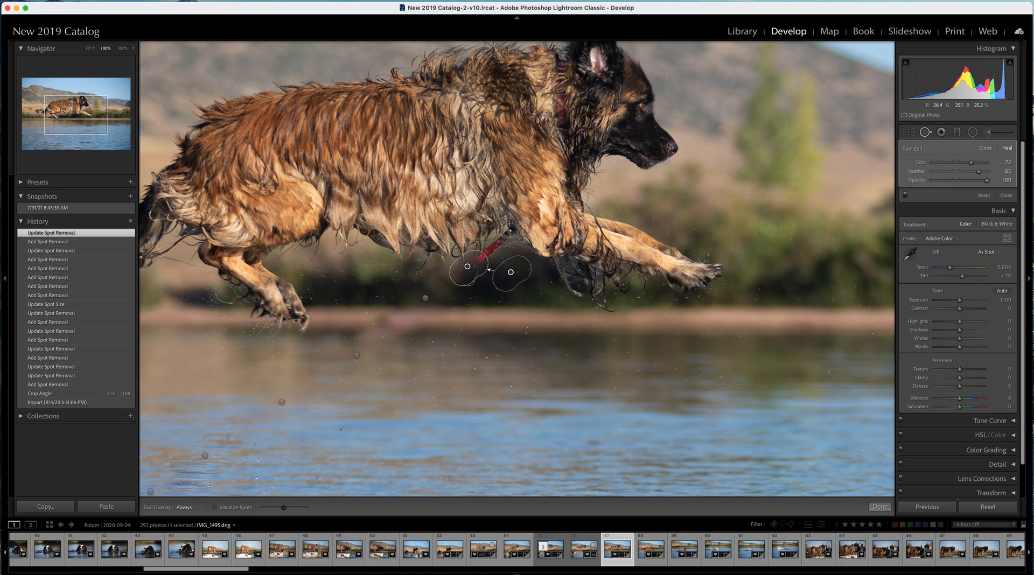
# Heal the leash end beside the chest fur, sampling the belly's edge near the hind leg, and heal the leftover red middle section.
pyautogui.moveTo(508, 232); pyautogui.dragTo(501, 240)
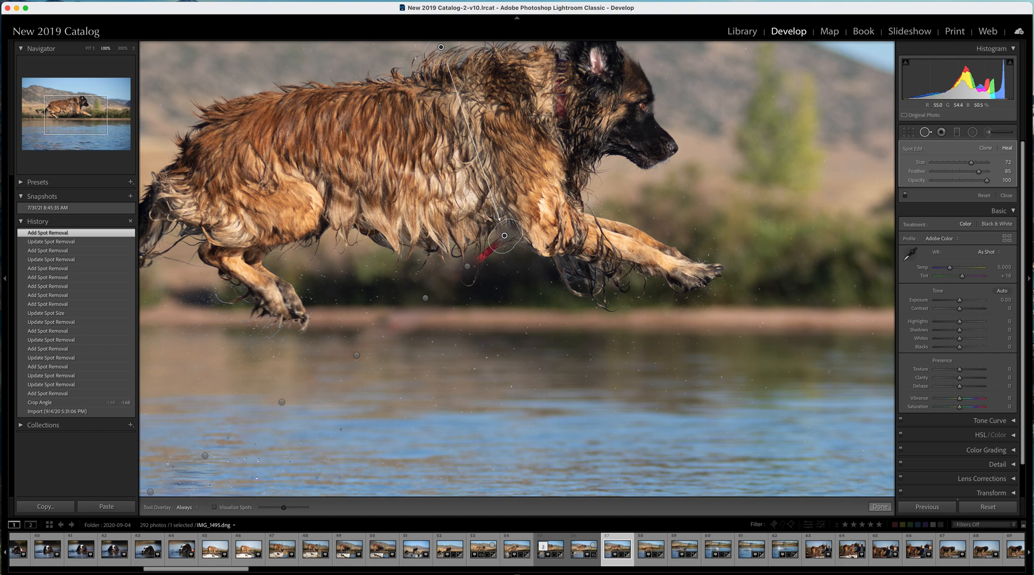
pyautogui.moveTo(441, 47)
pyautogui.mouseDown()
pyautogui.moveTo(360, 194)
pyautogui.moveTo(349, 246)
pyautogui.mouseUp()
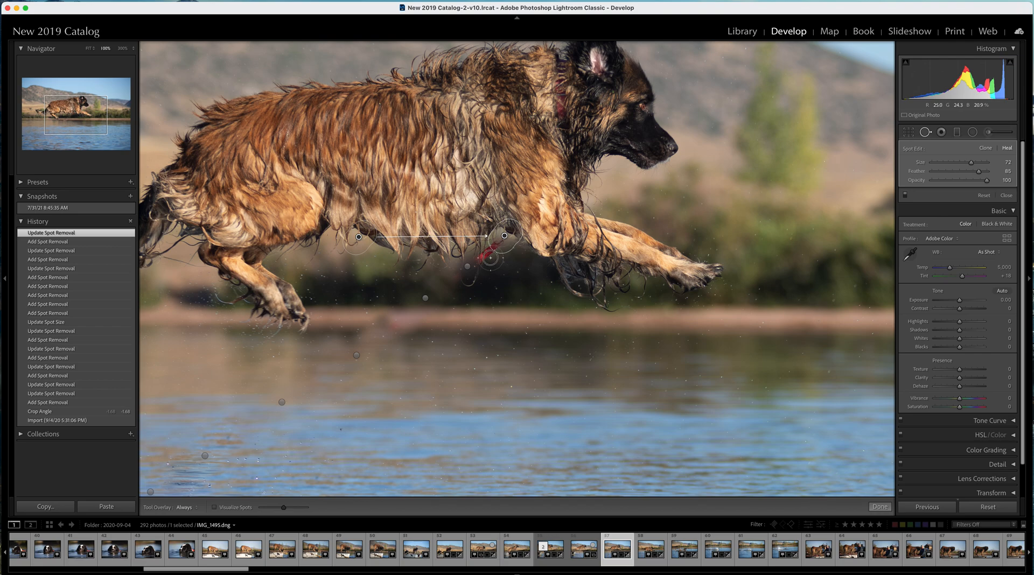
pyautogui.moveTo(490, 256)
pyautogui.mouseDown()
pyautogui.moveTo(494, 248)
pyautogui.moveTo(481, 260)
pyautogui.mouseUp()
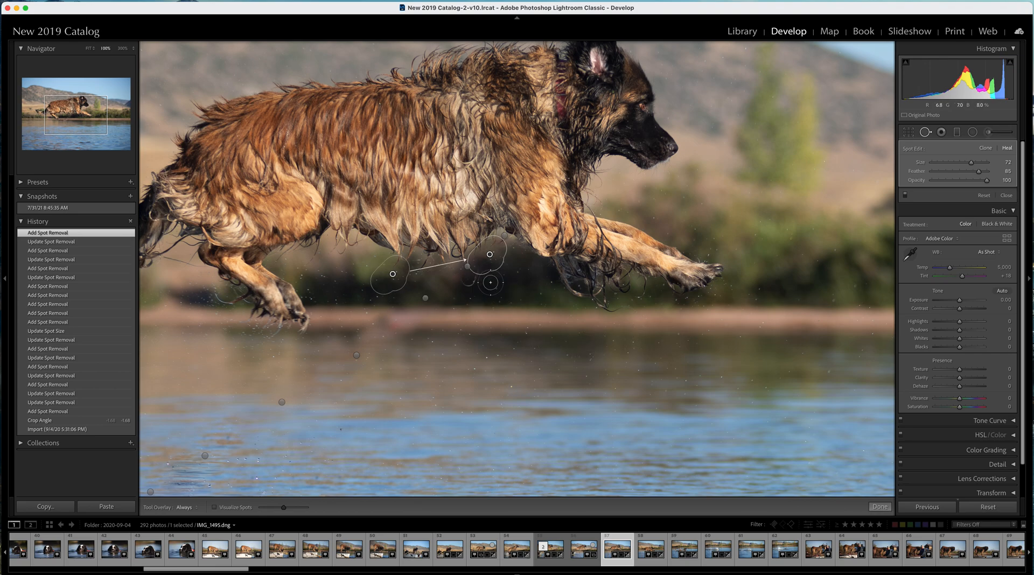
# Heal the patch of bushes beneath the removed leash, sampling bushes nearer the hind legs, and close the Spot Removal tool.
pyautogui.moveTo(489, 282); pyautogui.dragTo(462, 282)
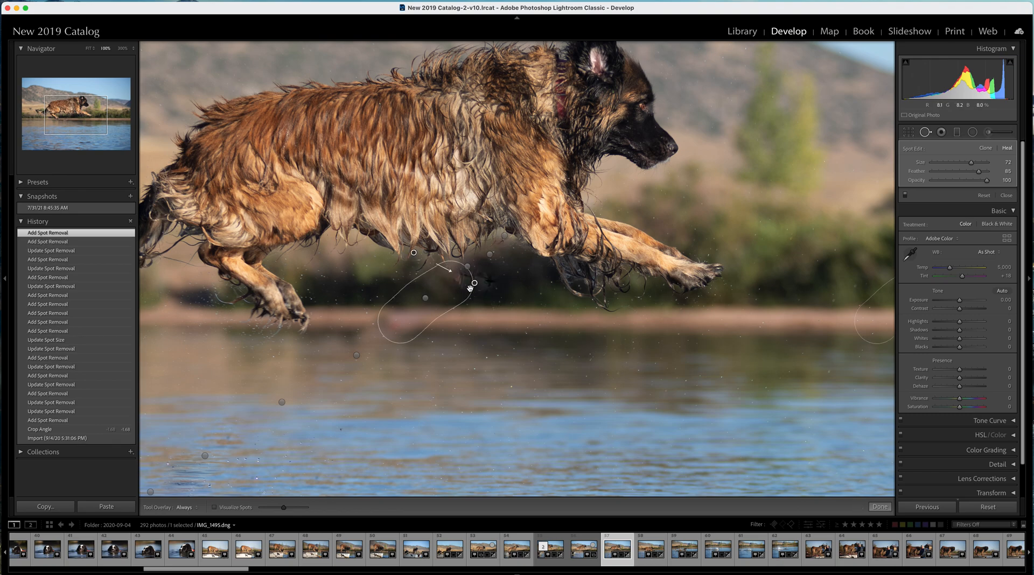
pyautogui.moveTo(420, 252)
pyautogui.mouseDown()
pyautogui.moveTo(368, 287)
pyautogui.moveTo(356, 280)
pyautogui.mouseUp()
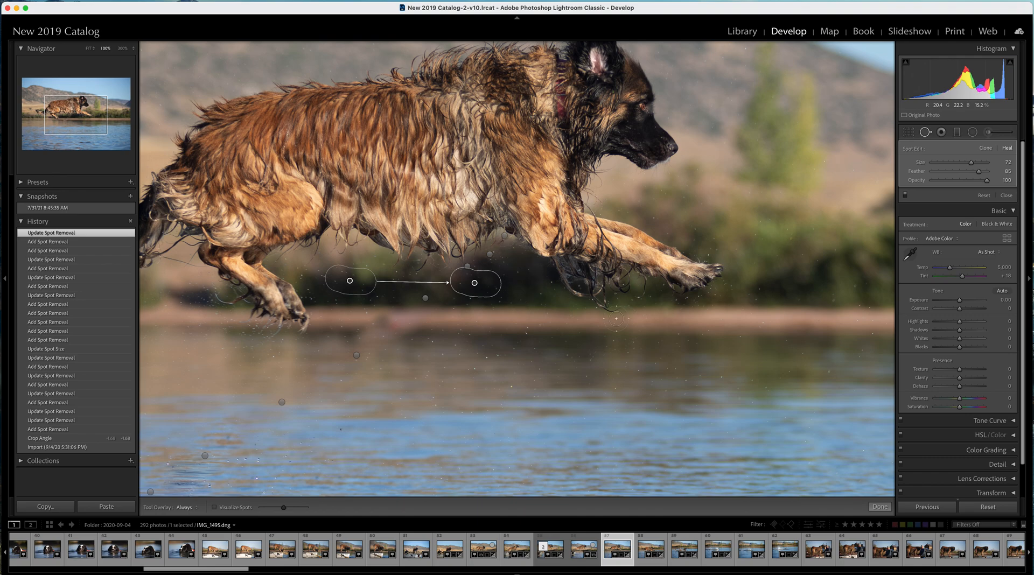
pyautogui.click(880, 507)
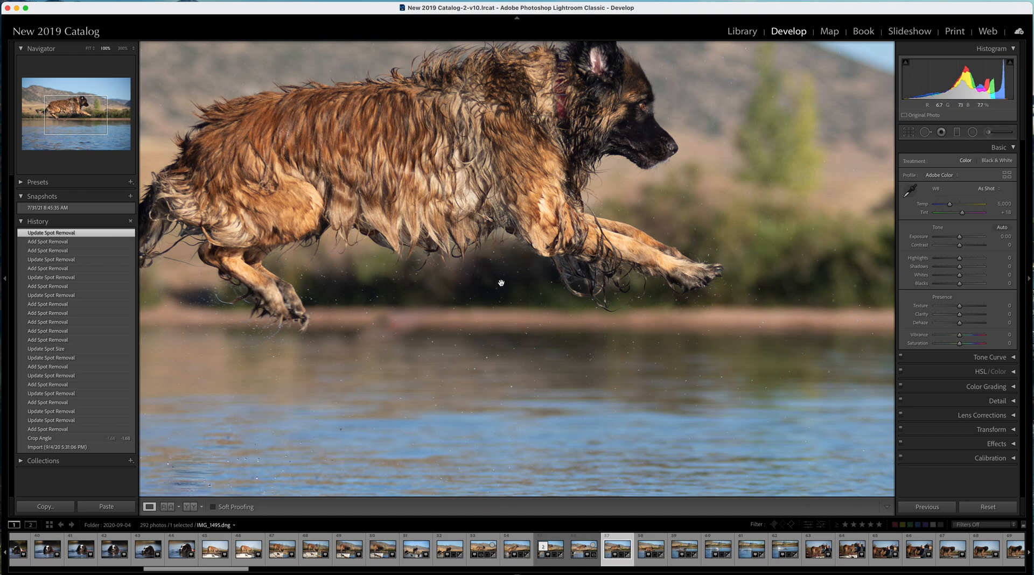
# Heal the whole bush area under the dog's chest once more with Spot Removal, moving its sample source to the bushes just below and to the right.
pyautogui.click(926, 133)
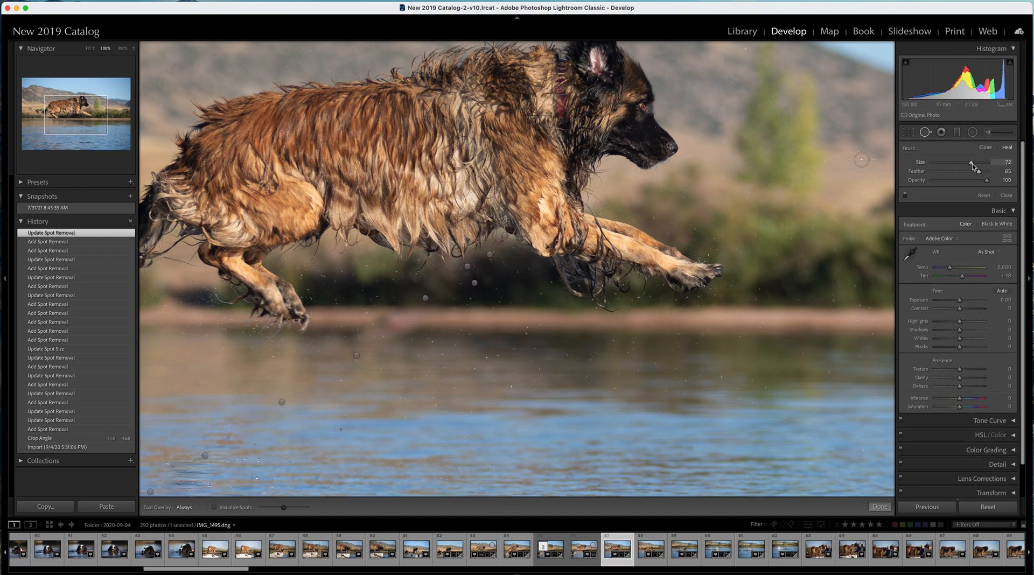
pyautogui.moveTo(987, 181); pyautogui.dragTo(992, 180)
pyautogui.click(490, 266)
pyautogui.moveTo(501, 265); pyautogui.dragTo(460, 267)
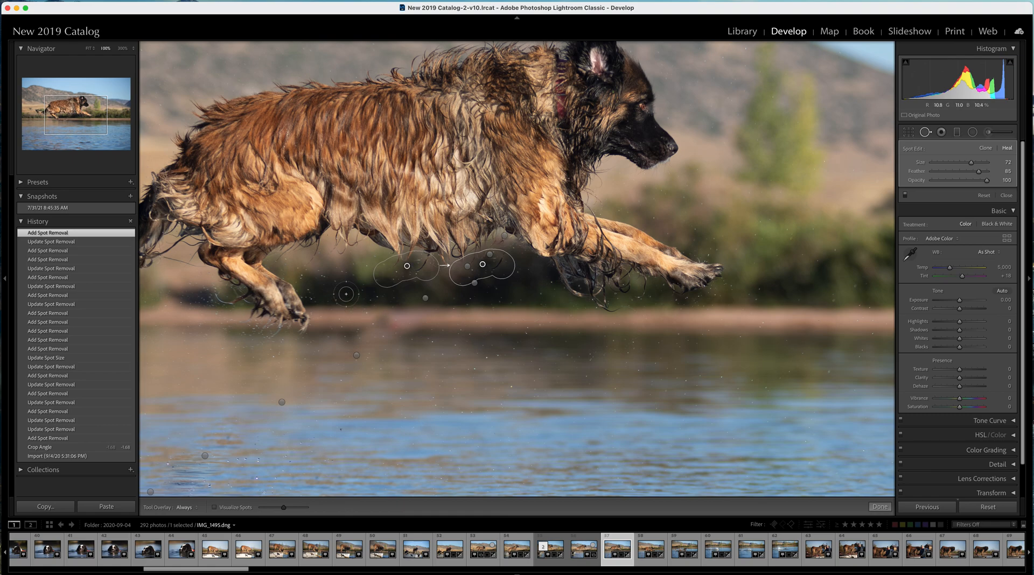
pyautogui.moveTo(391, 273); pyautogui.dragTo(389, 275)
pyautogui.moveTo(379, 277); pyautogui.dragTo(496, 291)
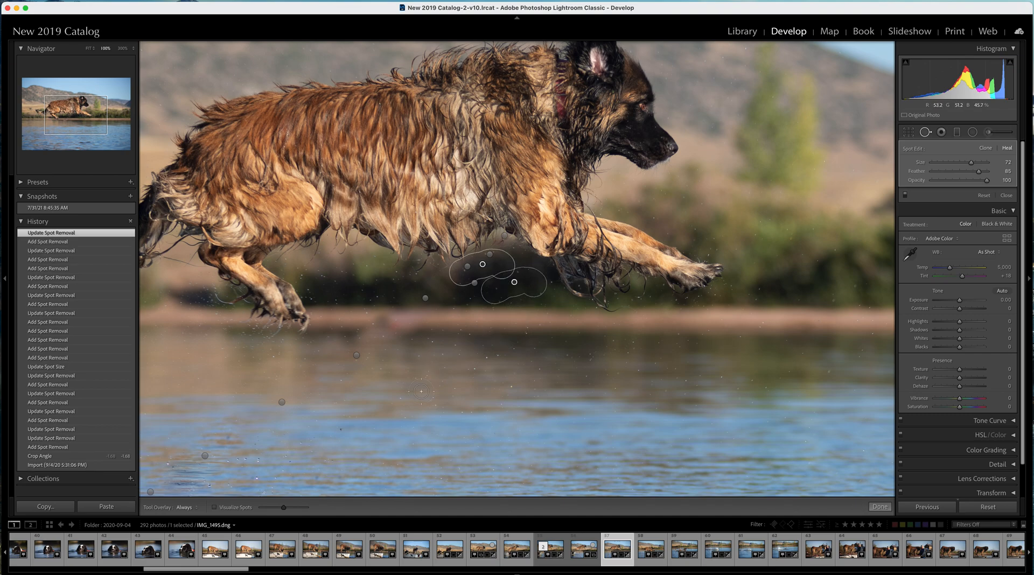
# Heal the discoloured stretch of sandy shoreline below the dog's belly with Spot Removal, moving its sample source to the shoreline directly to the right.
pyautogui.click(880, 507)
pyautogui.moveTo(460, 372); pyautogui.dragTo(553, 331)
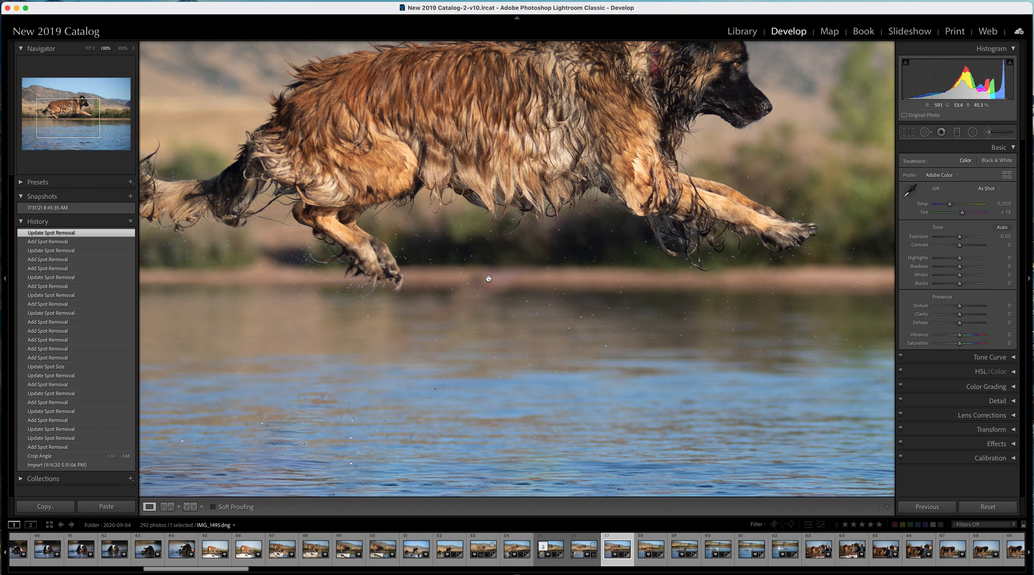
pyautogui.click(926, 132)
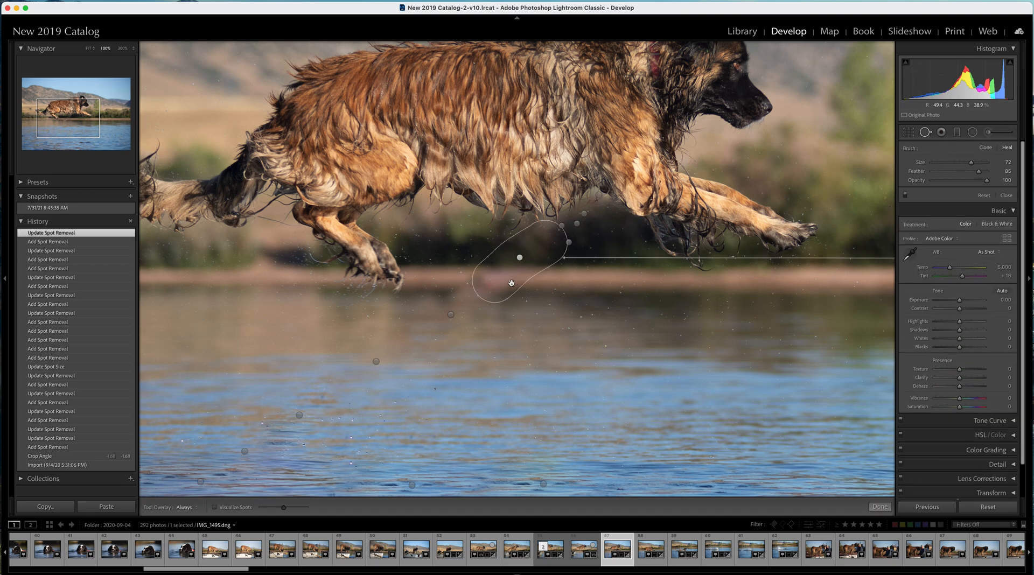
pyautogui.moveTo(543, 280); pyautogui.dragTo(444, 281)
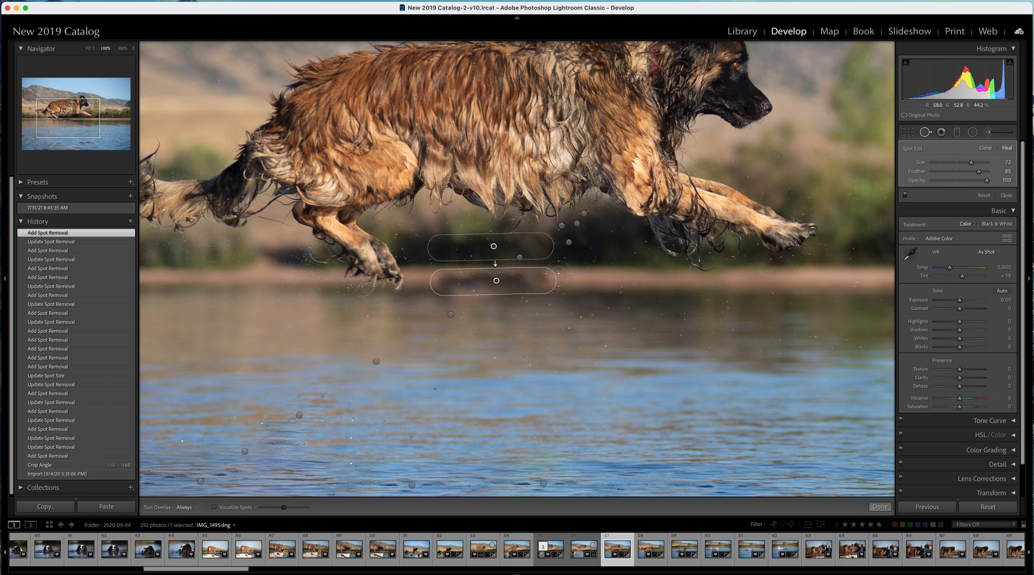
pyautogui.moveTo(463, 247)
pyautogui.mouseDown()
pyautogui.moveTo(739, 286)
pyautogui.moveTo(774, 281)
pyautogui.moveTo(546, 283)
pyautogui.mouseUp()
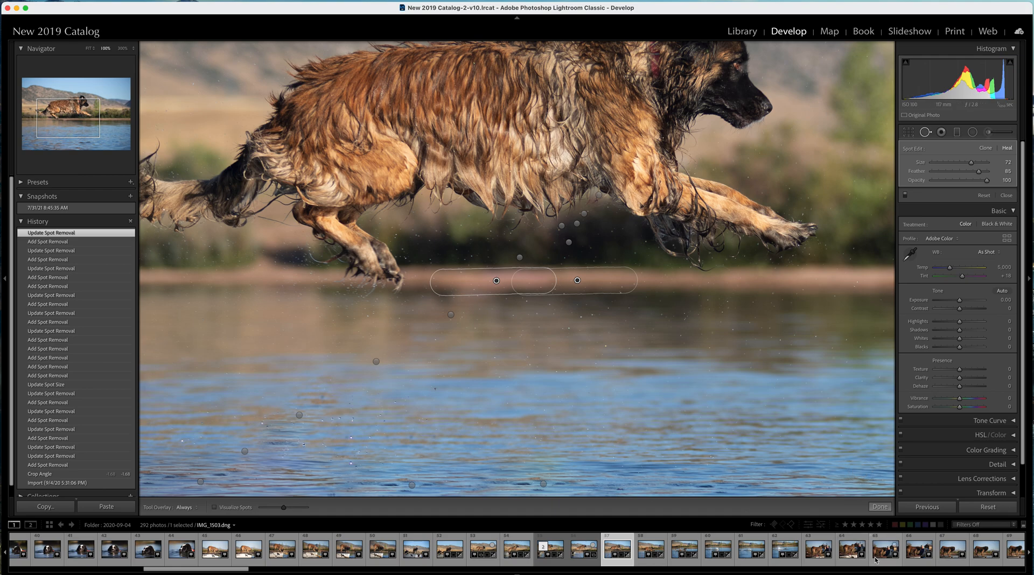
pyautogui.click(880, 507)
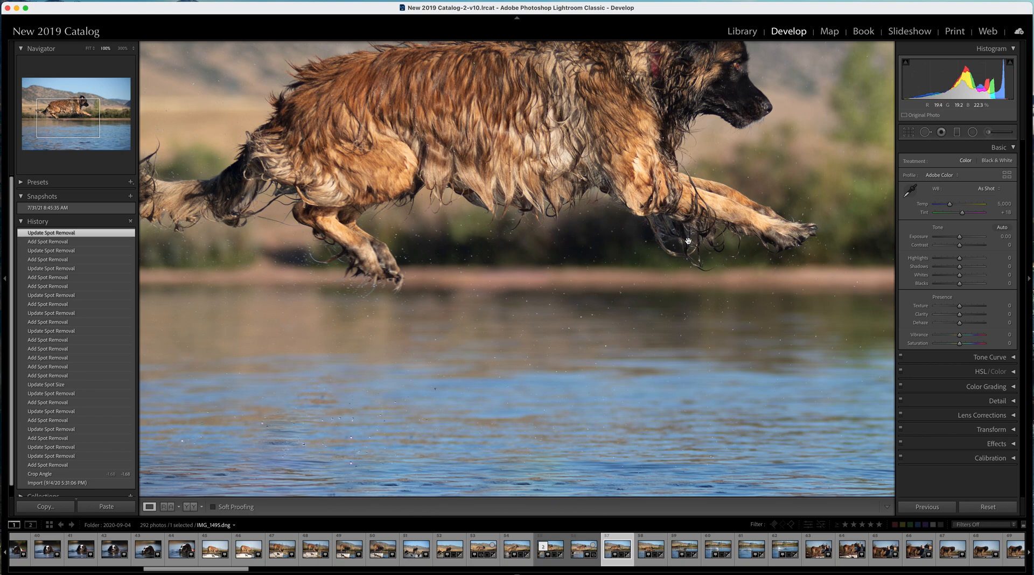
# Clone over the small spot at the belly's edge just behind the front legs, using Spot Removal in Clone mode at size 35.
pyautogui.click(926, 132)
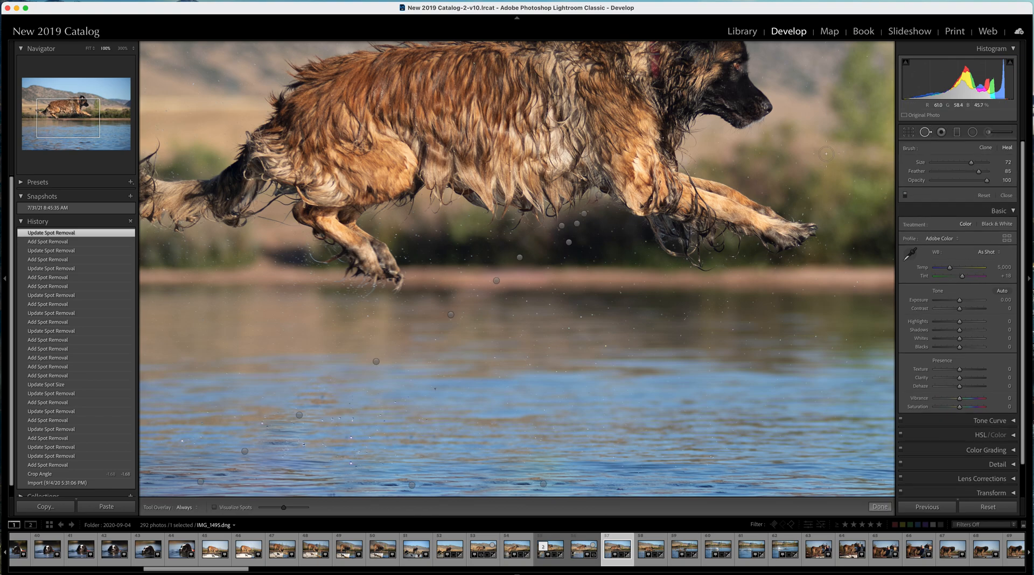
pyautogui.moveTo(974, 162); pyautogui.dragTo(951, 165)
pyautogui.click(987, 149)
pyautogui.click(601, 211)
pyautogui.moveTo(609, 208); pyautogui.dragTo(584, 199)
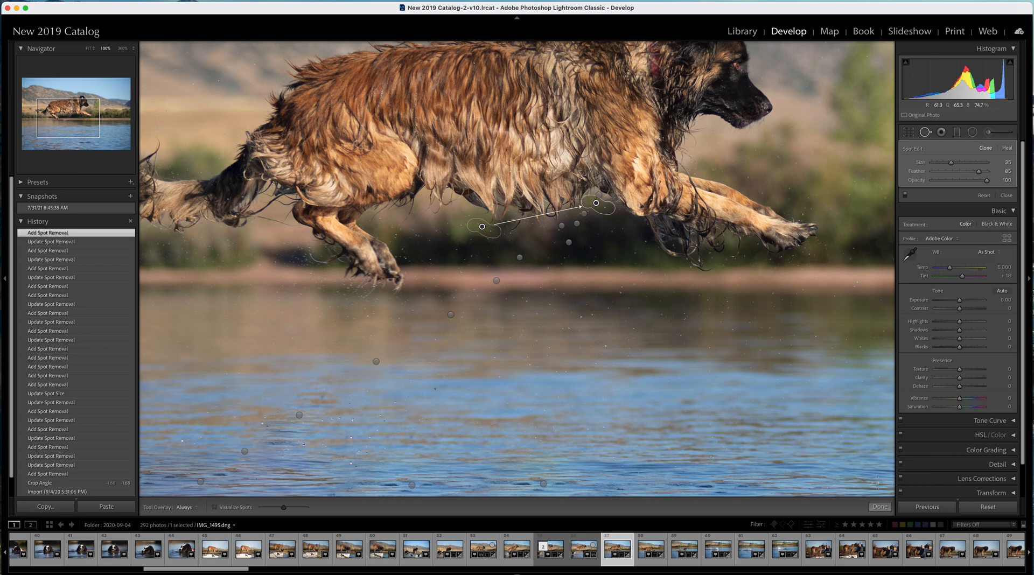
pyautogui.click(881, 507)
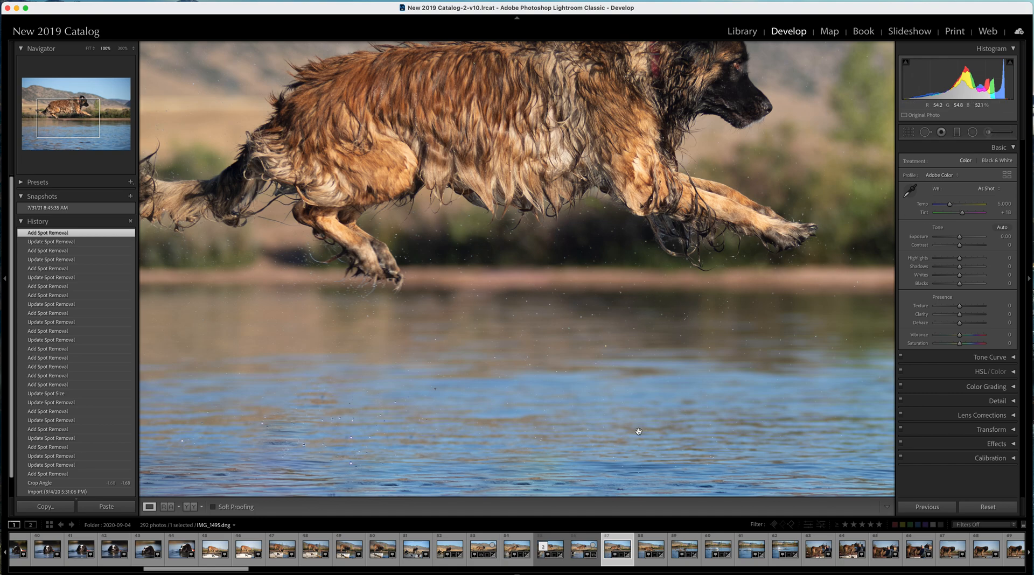
# Clone over the splash drops in the water below the dog's hind legs with one wide horizontal stroke at size 79.
pyautogui.moveTo(488, 419); pyautogui.dragTo(569, 321)
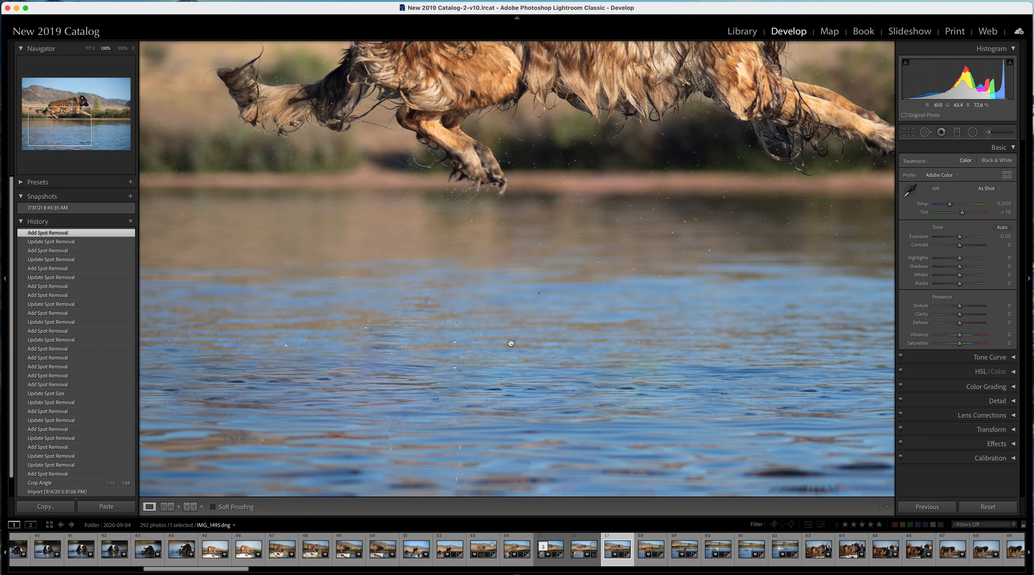
pyautogui.click(927, 133)
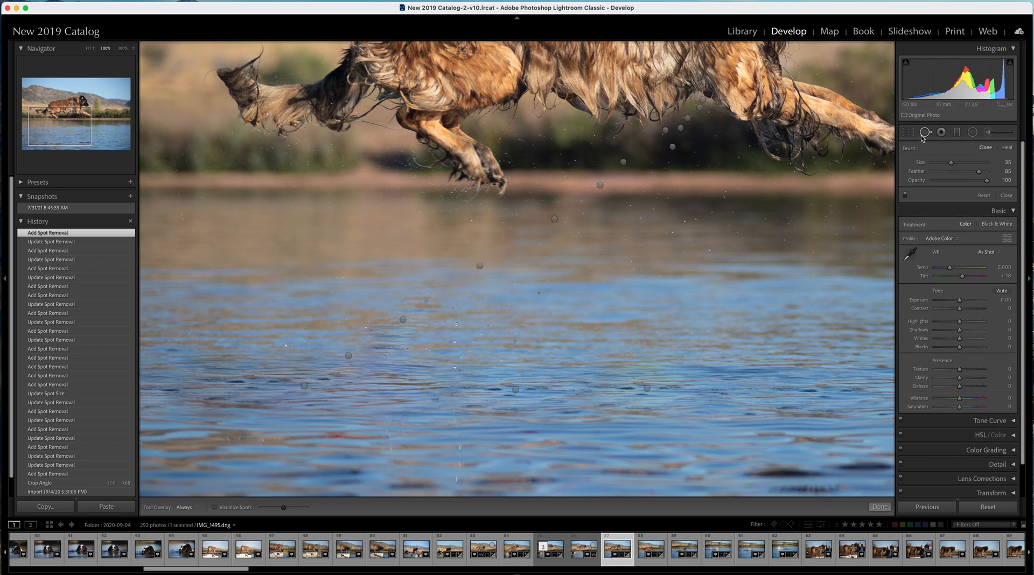
pyautogui.moveTo(952, 162); pyautogui.dragTo(968, 164)
pyautogui.moveTo(970, 163); pyautogui.dragTo(977, 165)
pyautogui.moveTo(482, 331); pyautogui.dragTo(295, 335)
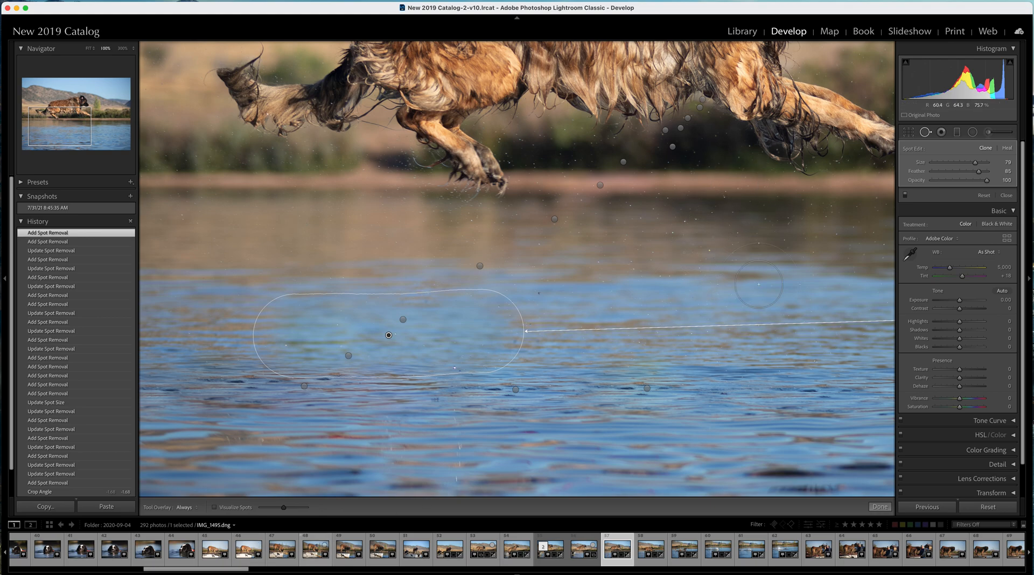
pyautogui.click(877, 507)
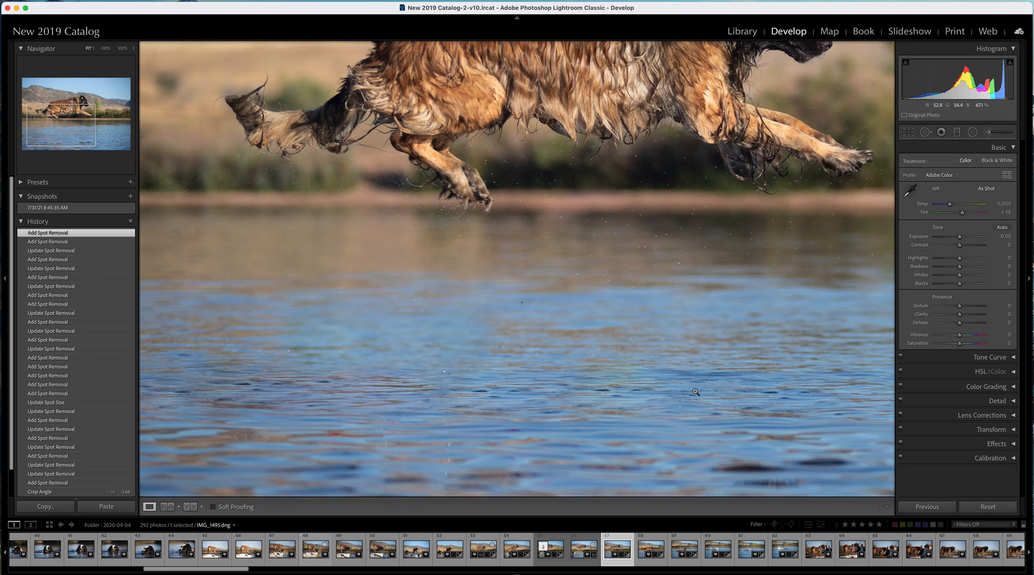
# Examine the retouched water below the dog for leftover splash and repair marks, both in the whole photo and close up.
pyautogui.click(696, 391)
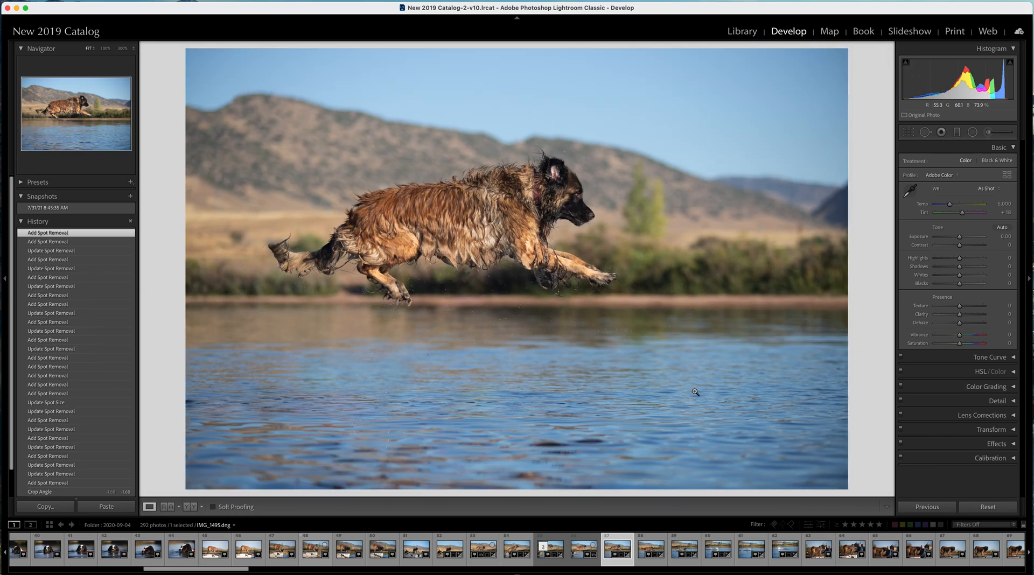
pyautogui.click(526, 374)
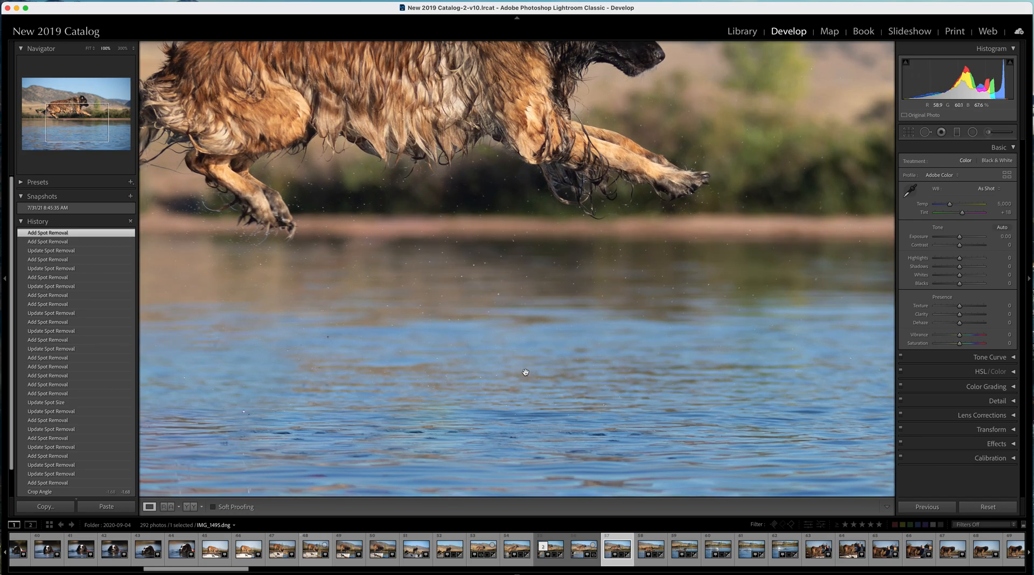
pyautogui.moveTo(410, 392); pyautogui.dragTo(483, 312)
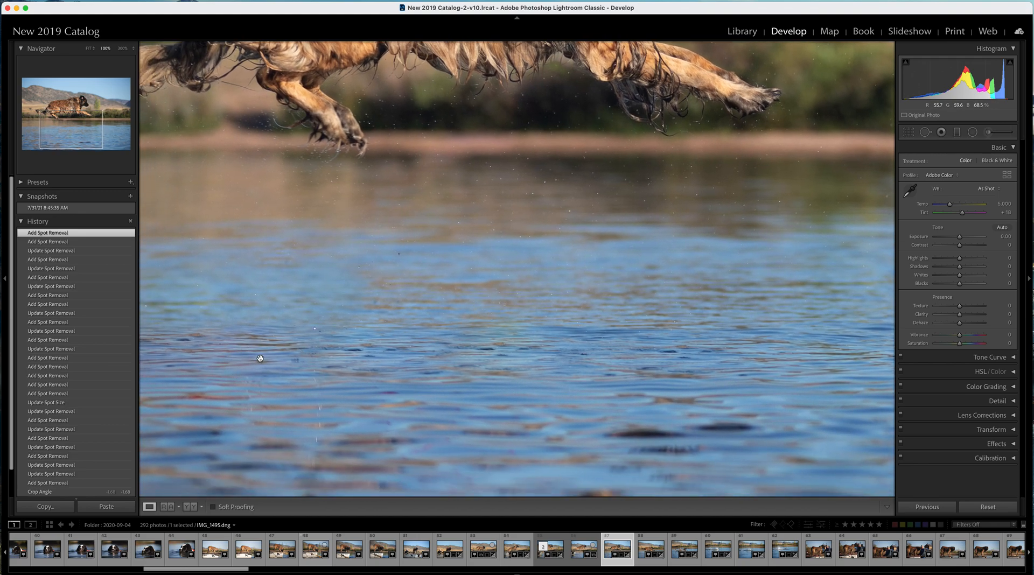
pyautogui.moveTo(473, 345); pyautogui.dragTo(562, 338)
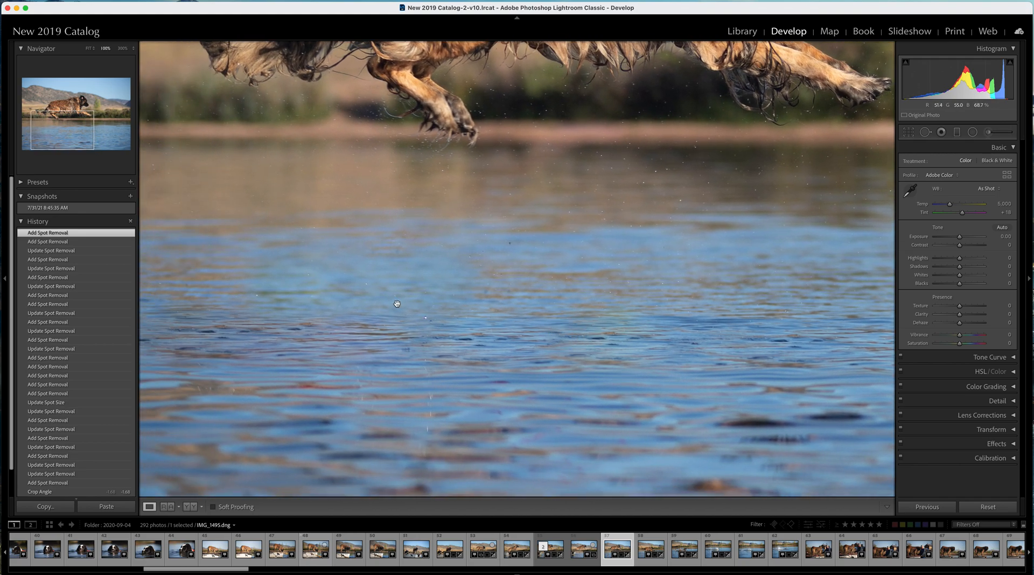
pyautogui.moveTo(224, 333); pyautogui.dragTo(348, 330)
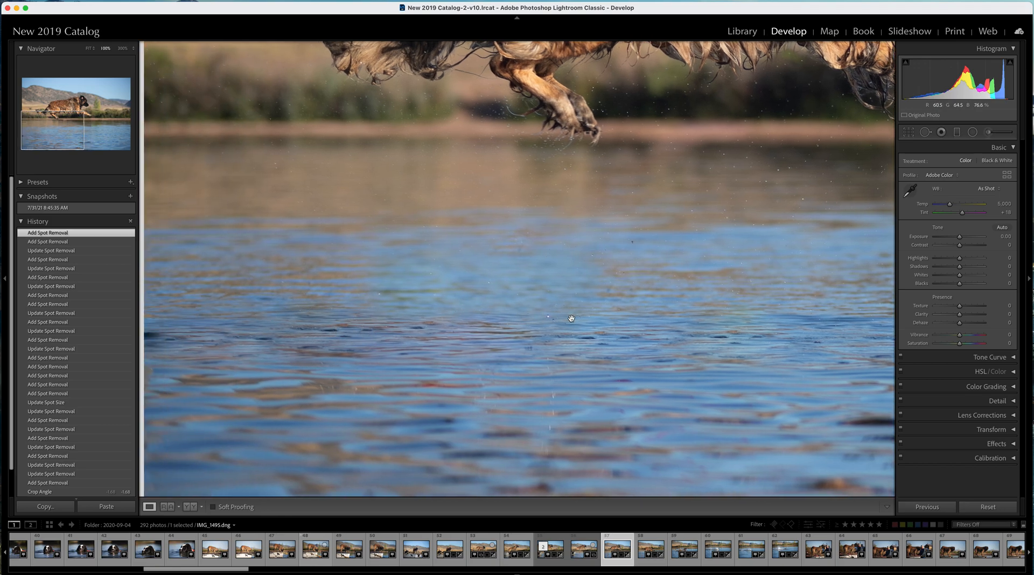
pyautogui.moveTo(747, 322); pyautogui.dragTo(658, 323)
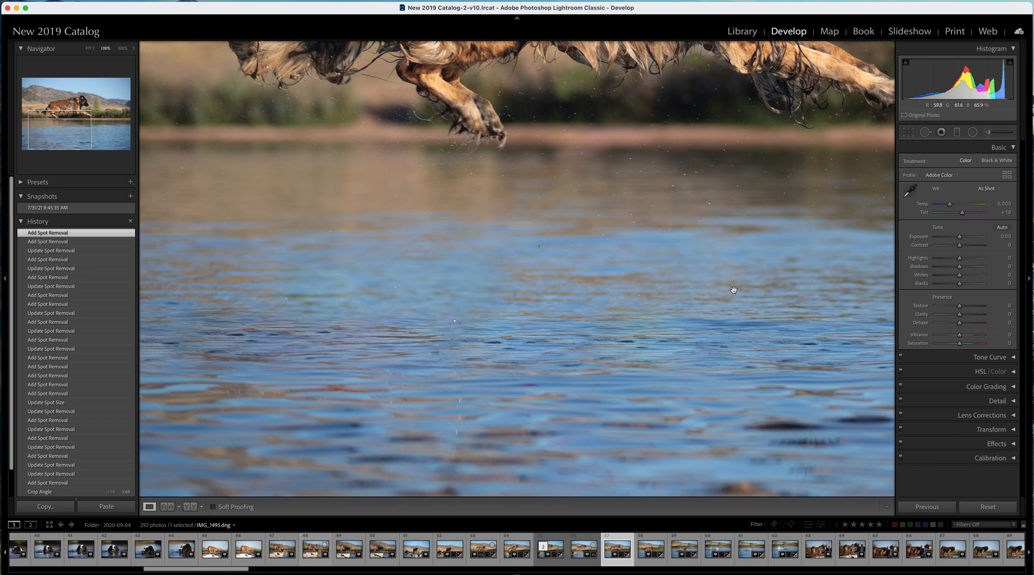
pyautogui.moveTo(734, 312); pyautogui.dragTo(632, 312)
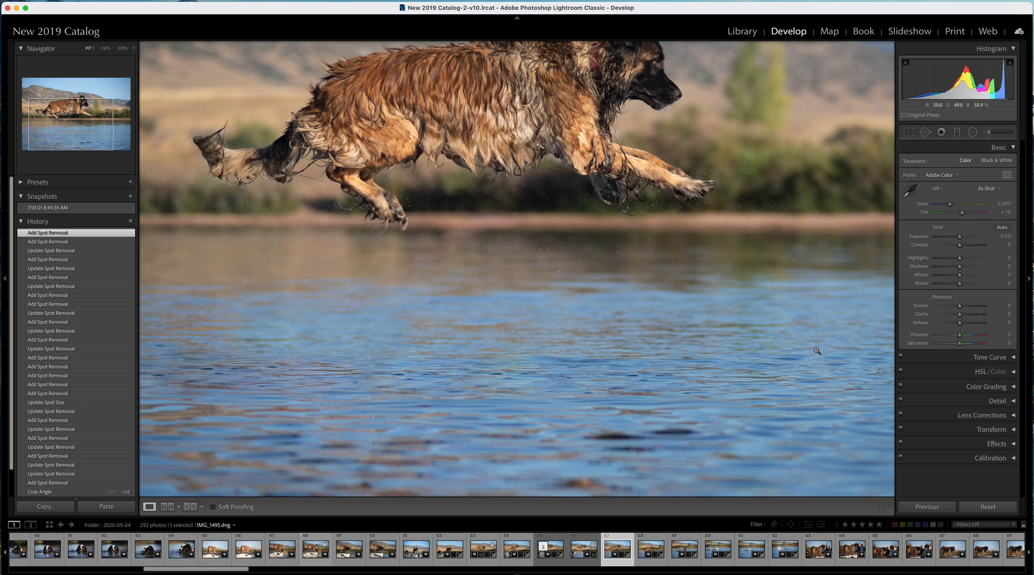
pyautogui.click(816, 349)
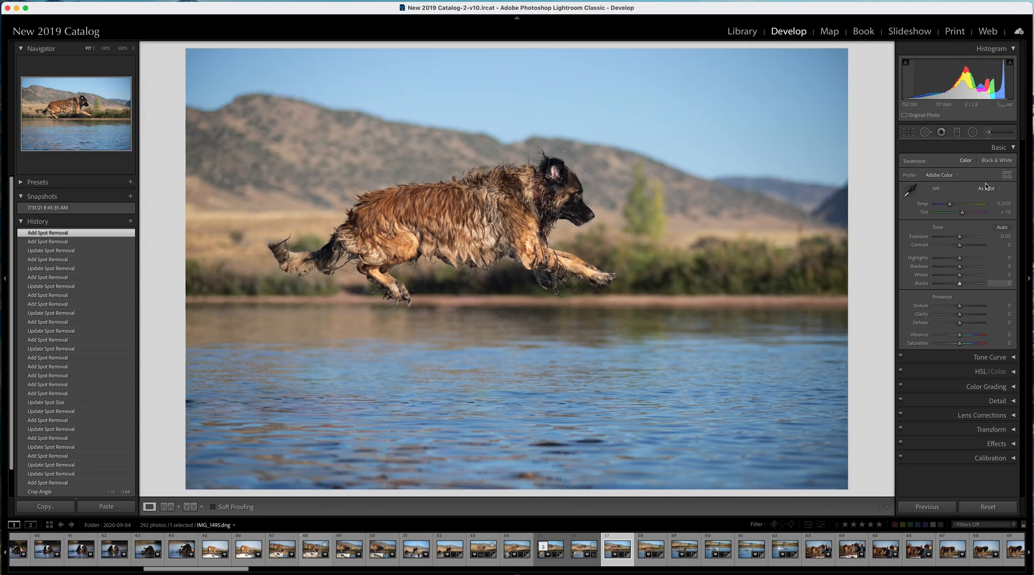
# Cover the water band below the dog with a wide size 79 spot in Heal mode at opacity 85, sampling the water to its right.
pyautogui.click(926, 132)
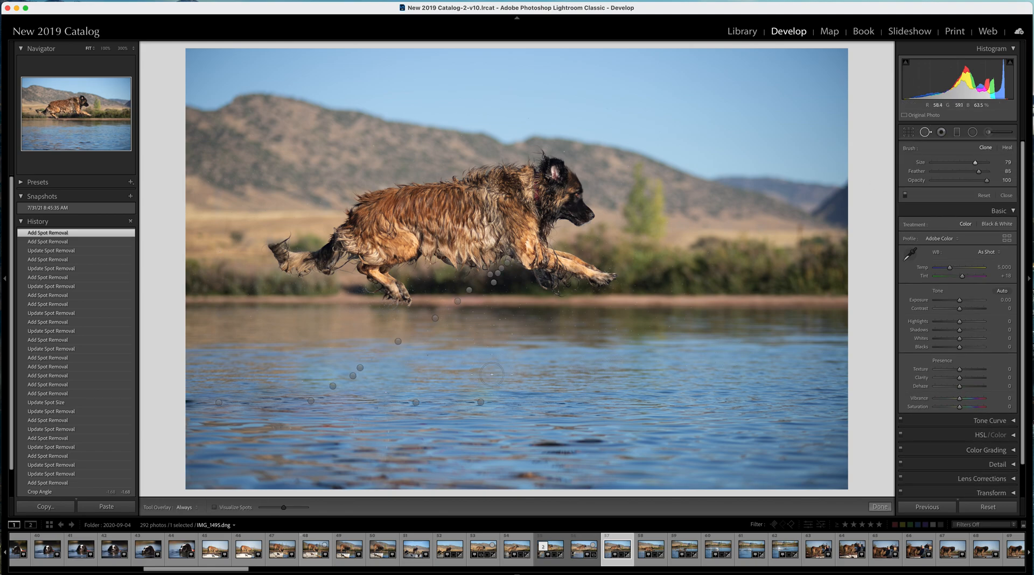
pyautogui.moveTo(514, 372); pyautogui.dragTo(222, 371)
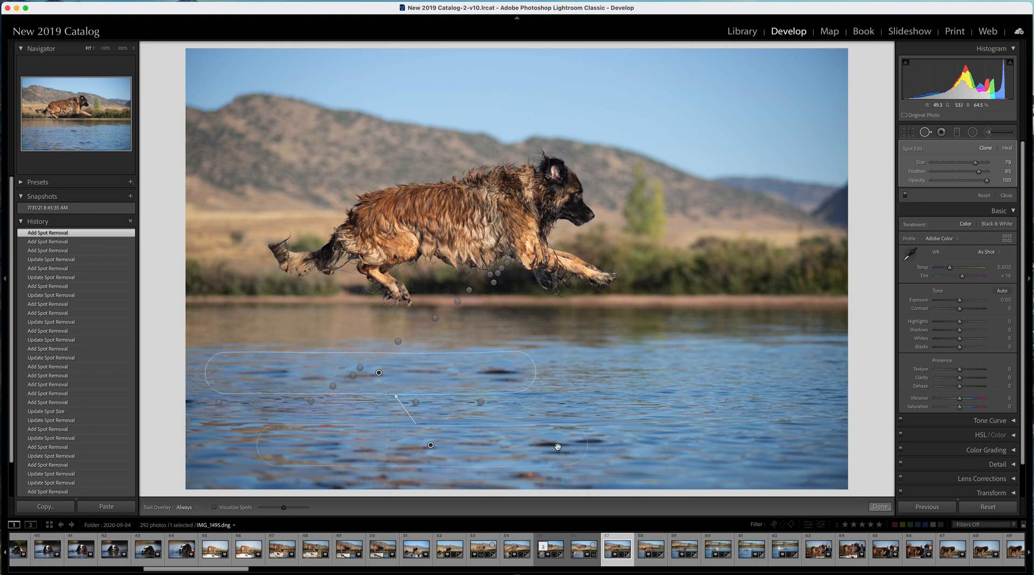
pyautogui.moveTo(527, 449)
pyautogui.mouseDown()
pyautogui.moveTo(640, 390)
pyautogui.moveTo(755, 365)
pyautogui.moveTo(777, 373)
pyautogui.mouseUp()
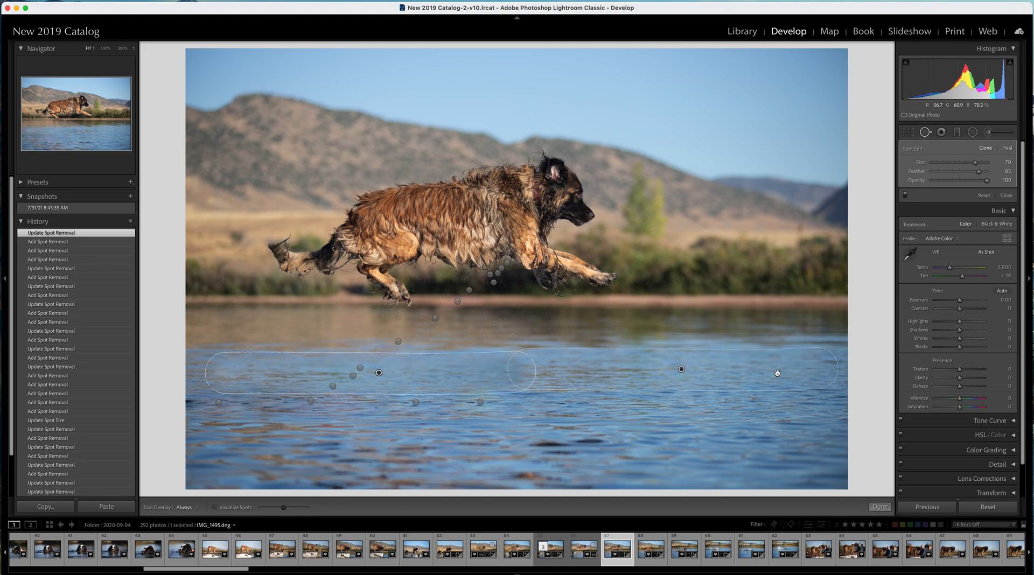
pyautogui.moveTo(988, 184); pyautogui.dragTo(980, 184)
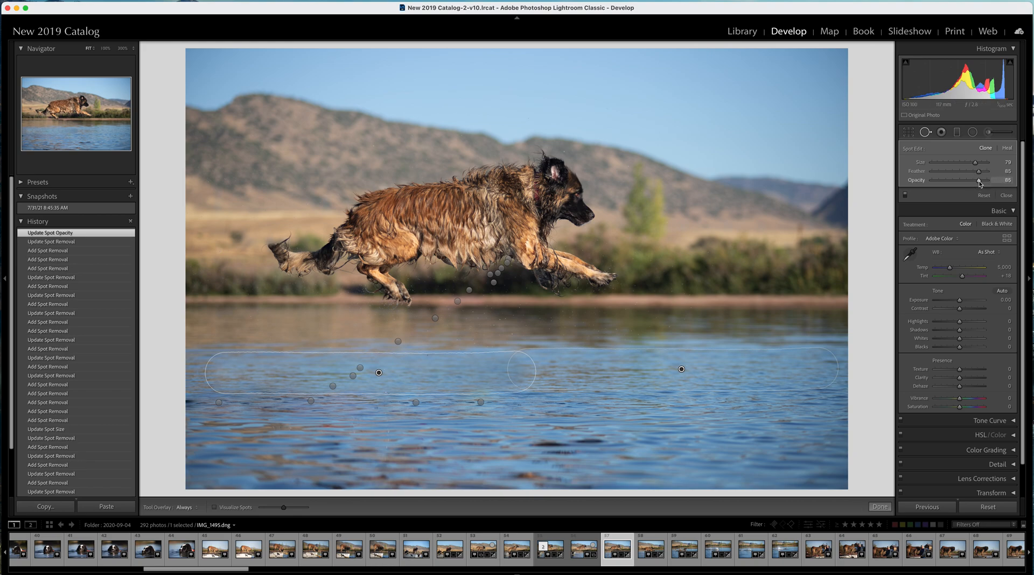
pyautogui.click(1005, 150)
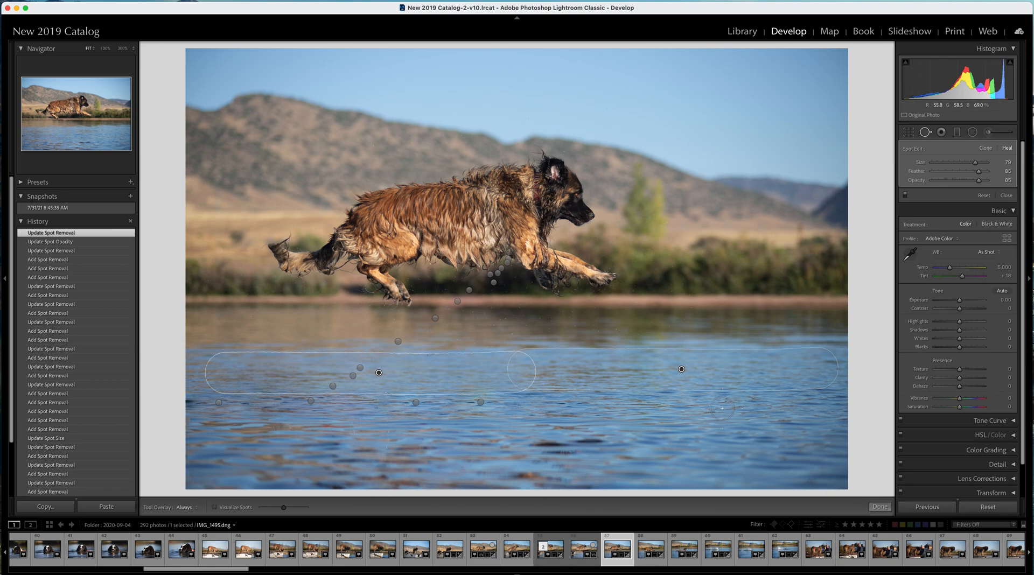
pyautogui.click(880, 507)
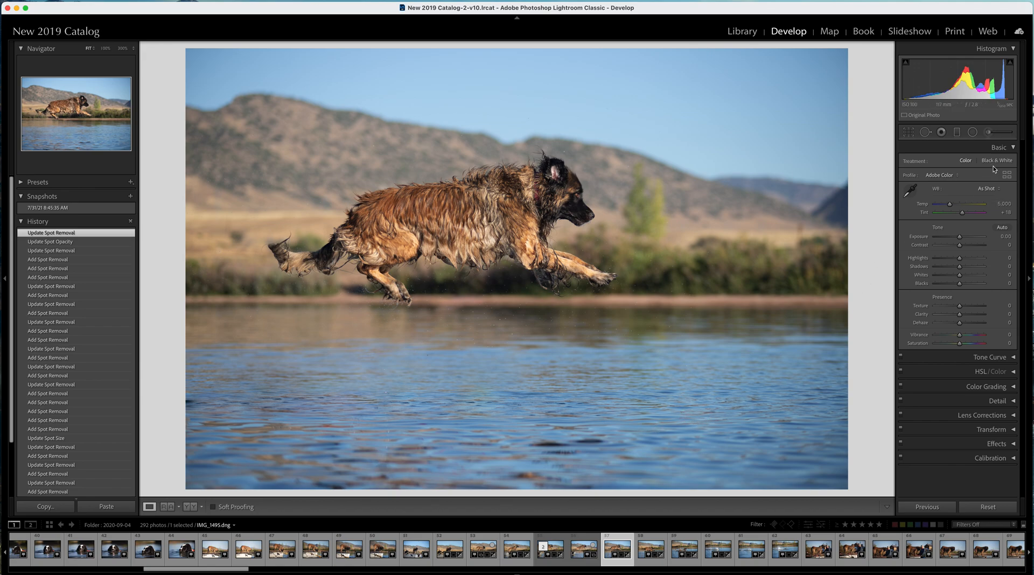
# Heal a vertical strip of water below the dog's hind paws at size 69, feather 100 and opacity 84, shifting its sample source slightly right.
pyautogui.click(926, 132)
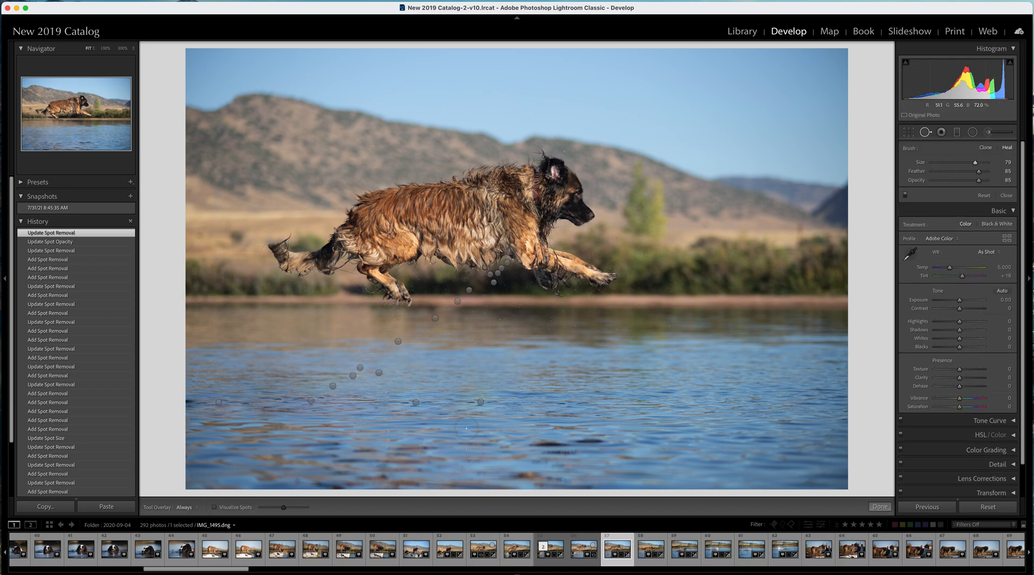
pyautogui.moveTo(975, 162); pyautogui.dragTo(971, 164)
pyautogui.moveTo(385, 451); pyautogui.dragTo(385, 383)
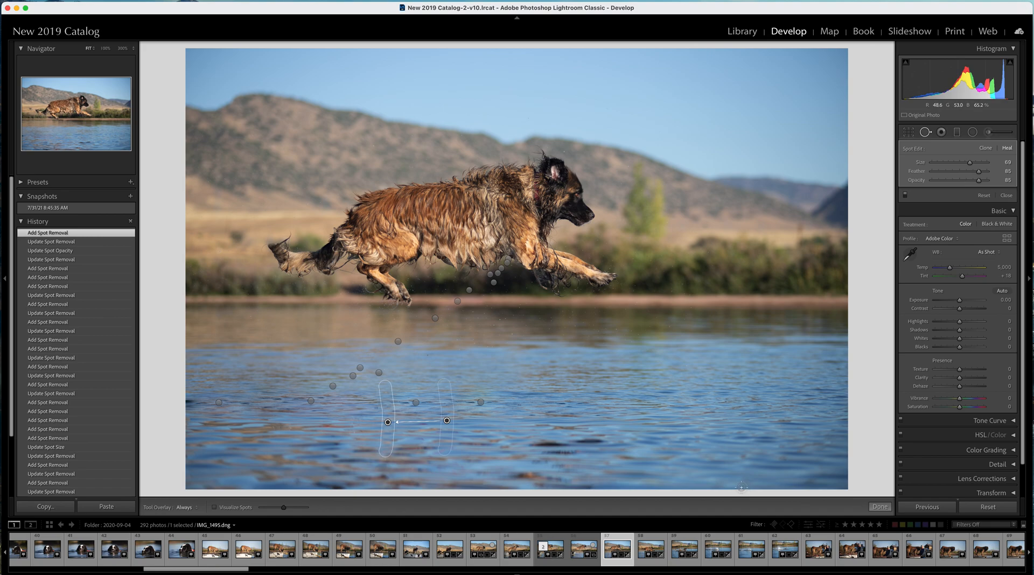
pyautogui.moveTo(979, 172); pyautogui.dragTo(991, 176)
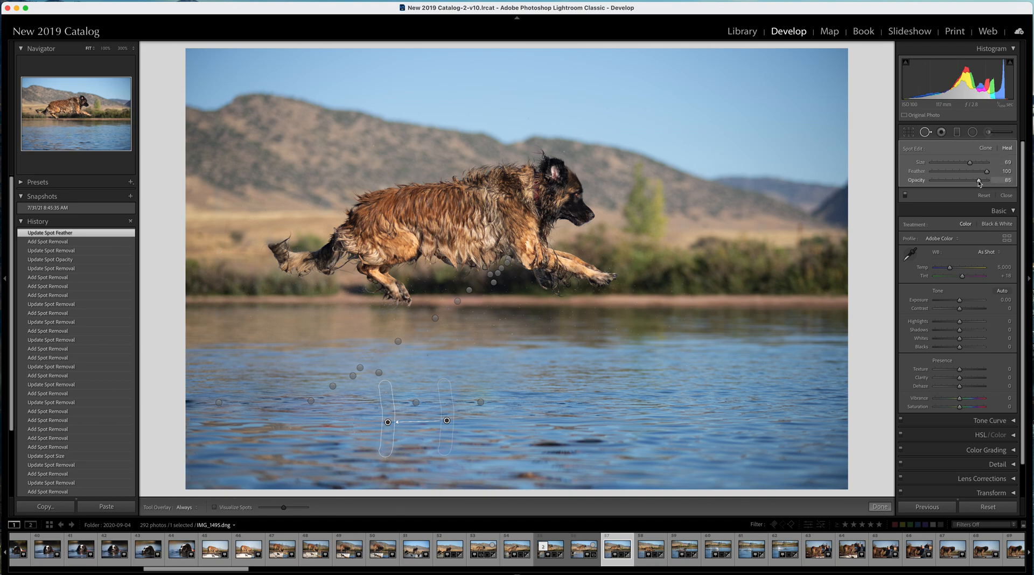
pyautogui.click(979, 181)
pyautogui.moveTo(979, 181); pyautogui.dragTo(978, 181)
pyautogui.moveTo(451, 439); pyautogui.dragTo(465, 436)
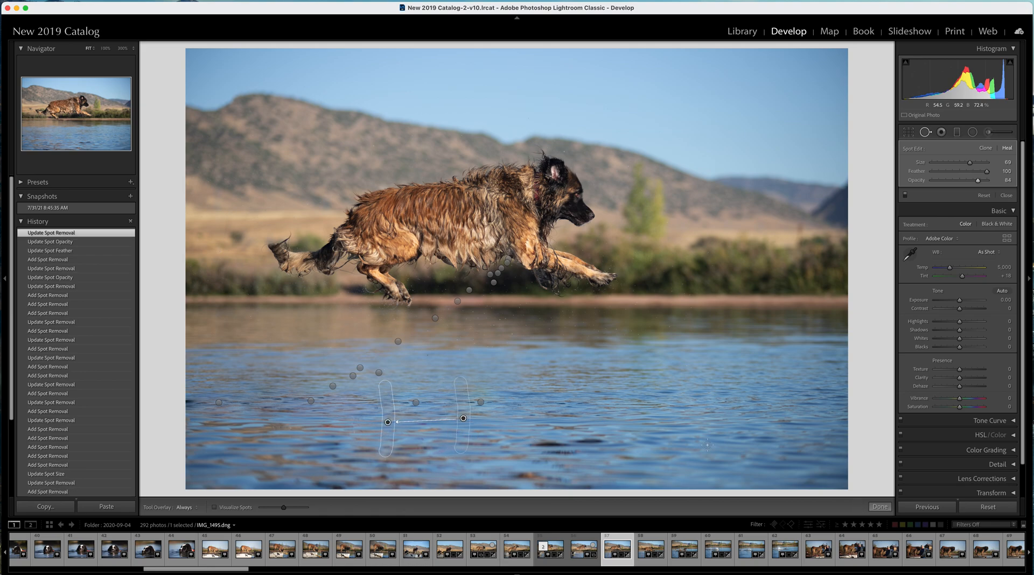
pyautogui.click(880, 507)
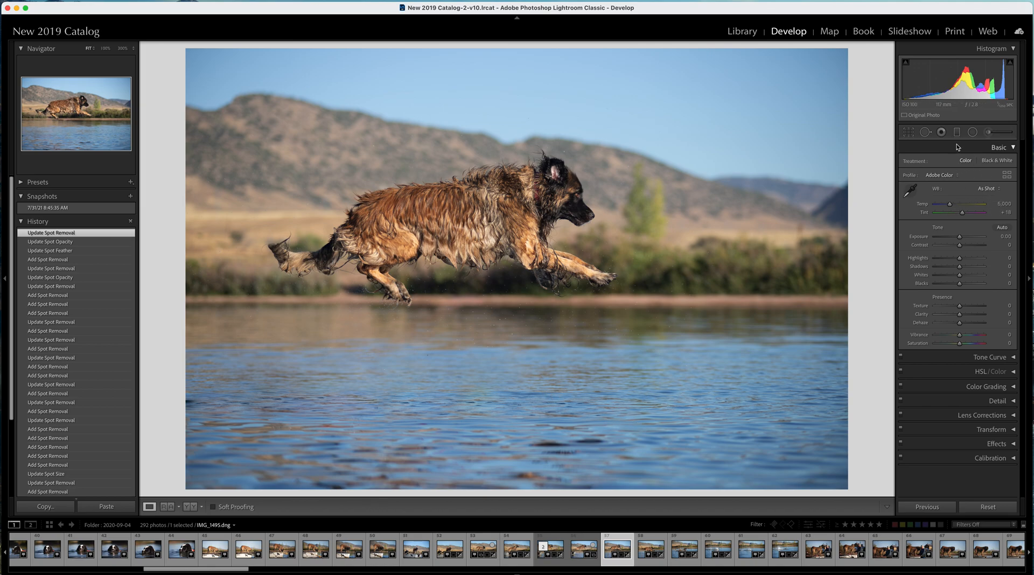
# Heal the wide lower band of water at size 83, feather 100 and opacity 78, moving its sample source to the water on the right.
pyautogui.click(925, 132)
pyautogui.moveTo(970, 162)
pyautogui.mouseDown()
pyautogui.moveTo(980, 163)
pyautogui.moveTo(975, 183)
pyautogui.mouseUp()
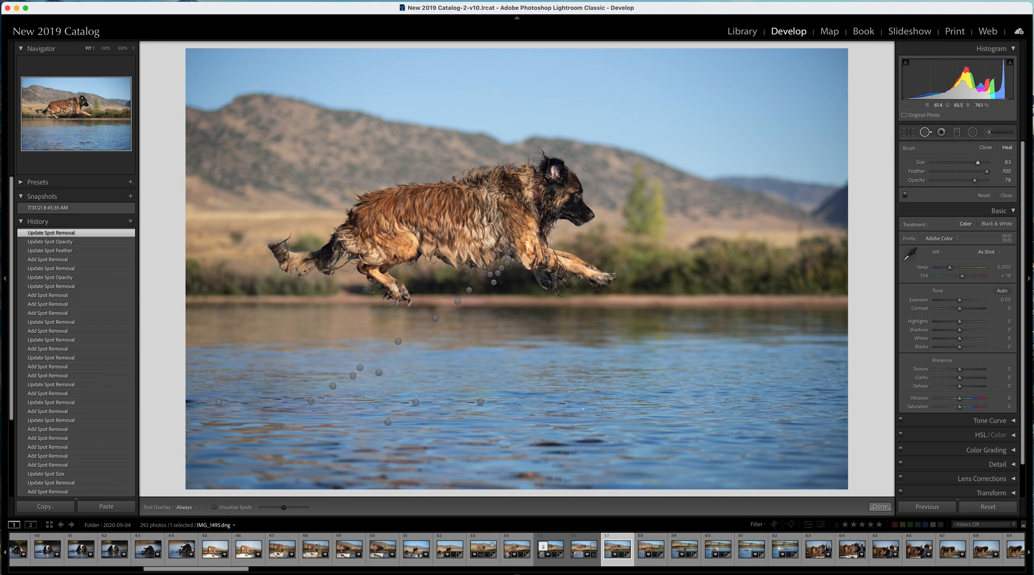
pyautogui.moveTo(259, 402); pyautogui.dragTo(371, 401)
pyautogui.moveTo(524, 402); pyautogui.dragTo(218, 406)
pyautogui.moveTo(373, 423); pyautogui.dragTo(374, 423)
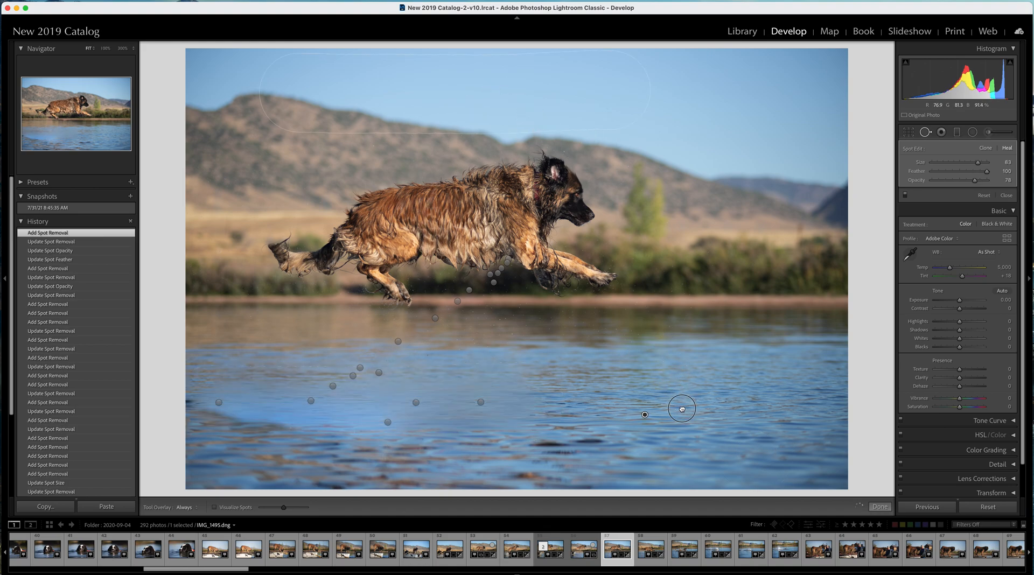
pyautogui.moveTo(681, 401)
pyautogui.mouseDown()
pyautogui.moveTo(680, 378)
pyautogui.moveTo(689, 399)
pyautogui.mouseUp()
pyautogui.click(881, 508)
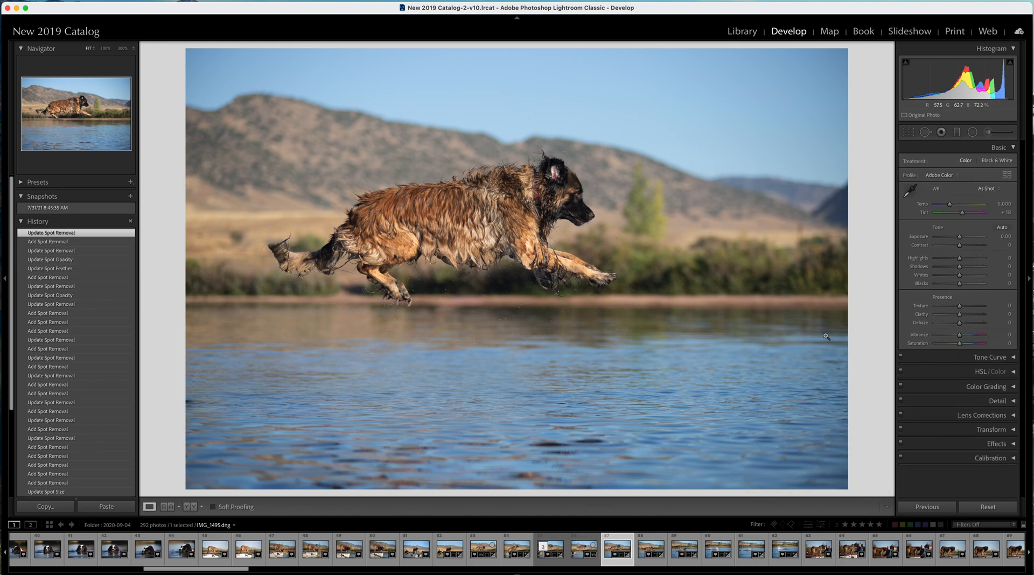
# Heal the water patch below the dog's front paws at size 83, feather 100 and opacity 78, sampling the water to its right.
pyautogui.click(925, 133)
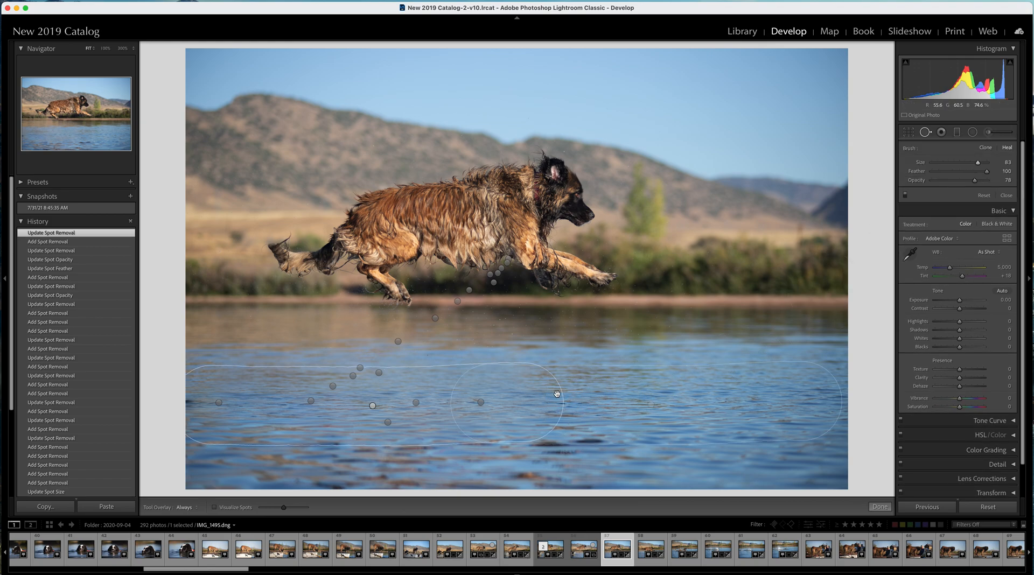
pyautogui.moveTo(569, 396); pyautogui.dragTo(619, 400)
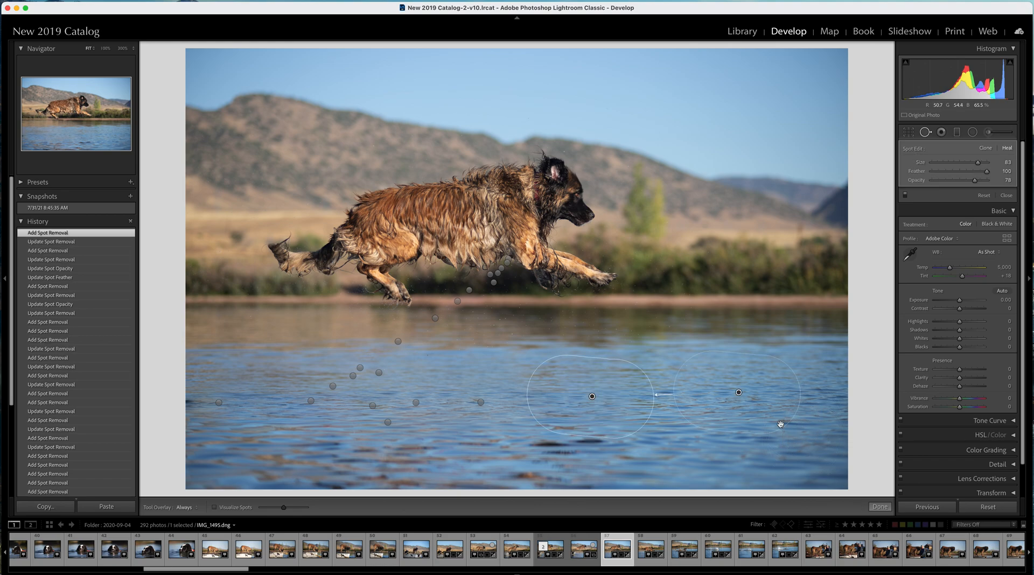
pyautogui.moveTo(778, 413)
pyautogui.mouseDown()
pyautogui.moveTo(788, 407)
pyautogui.moveTo(780, 412)
pyautogui.mouseUp()
pyautogui.click(880, 507)
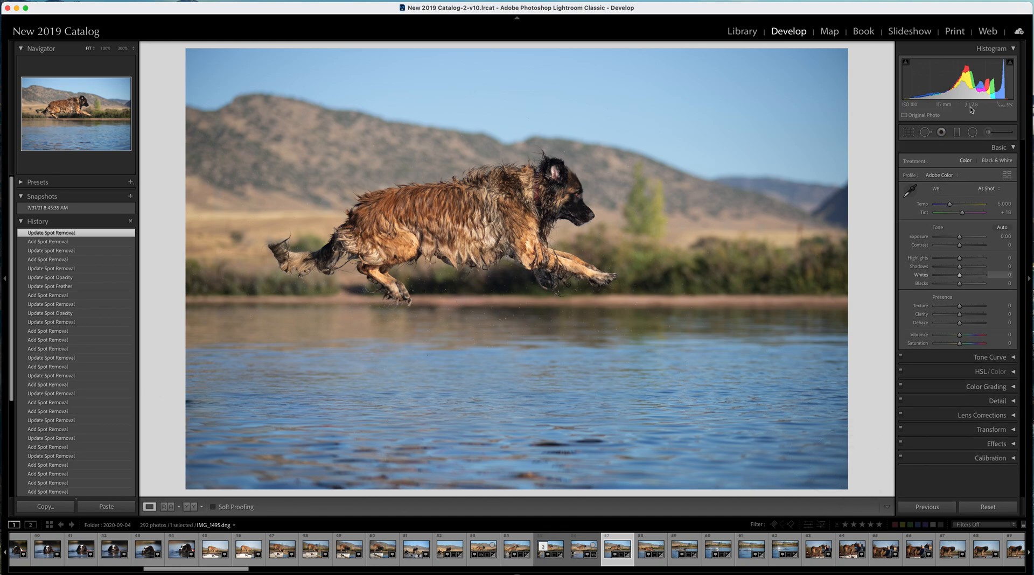
# Heal the strip of water at the photo's left edge at size 79, feather 100 and opacity 78, sampling the water just beside it.
pyautogui.click(925, 132)
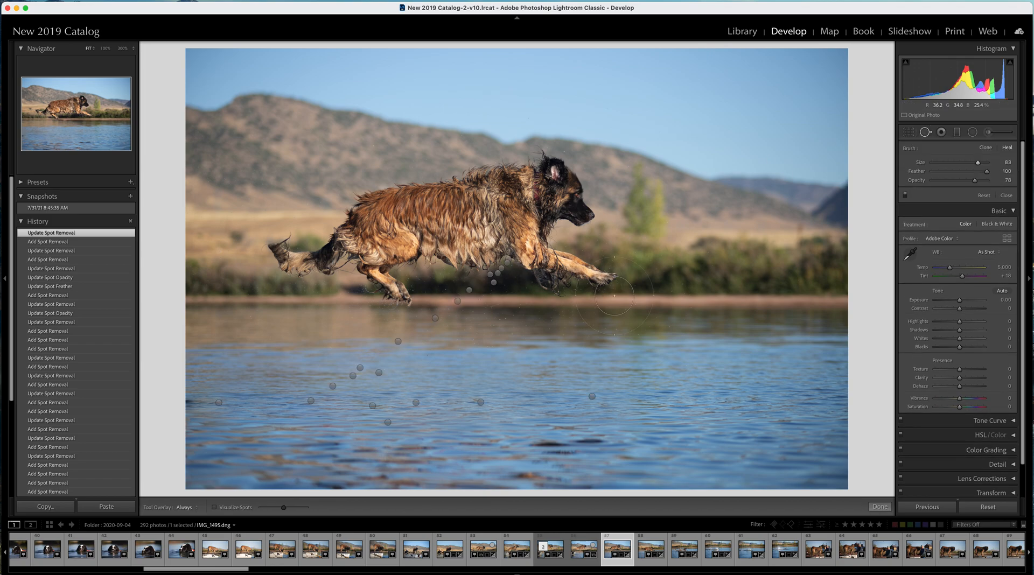
pyautogui.scroll(-4, 862, 157)
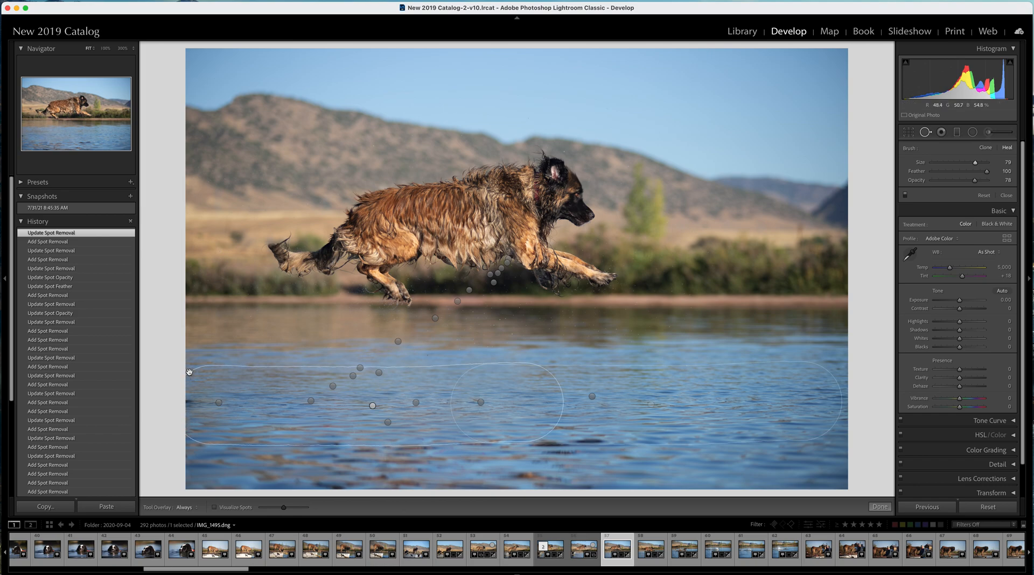
pyautogui.moveTo(190, 370); pyautogui.dragTo(191, 397)
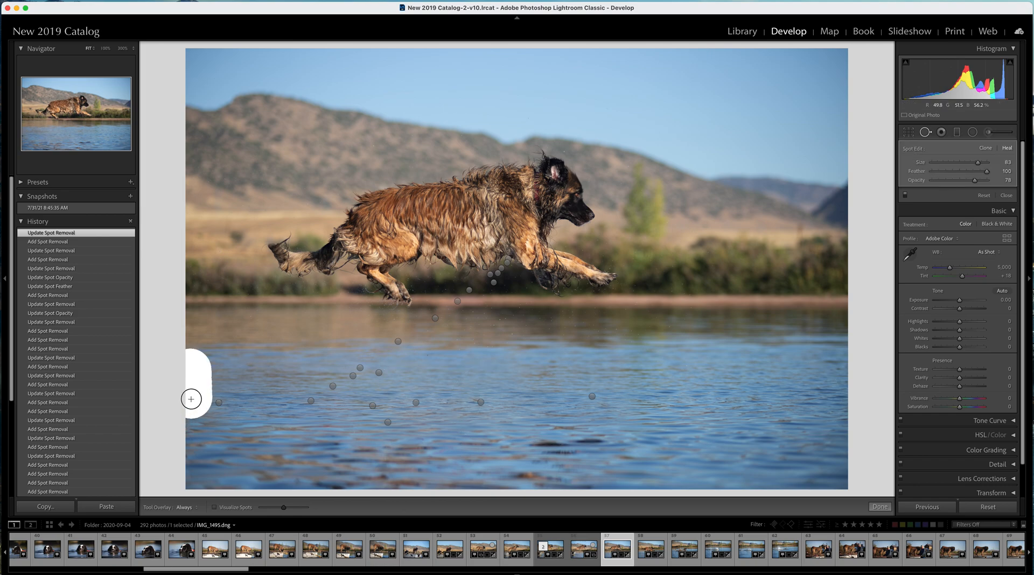
pyautogui.moveTo(251, 387)
pyautogui.mouseDown()
pyautogui.moveTo(246, 370)
pyautogui.moveTo(256, 381)
pyautogui.mouseUp()
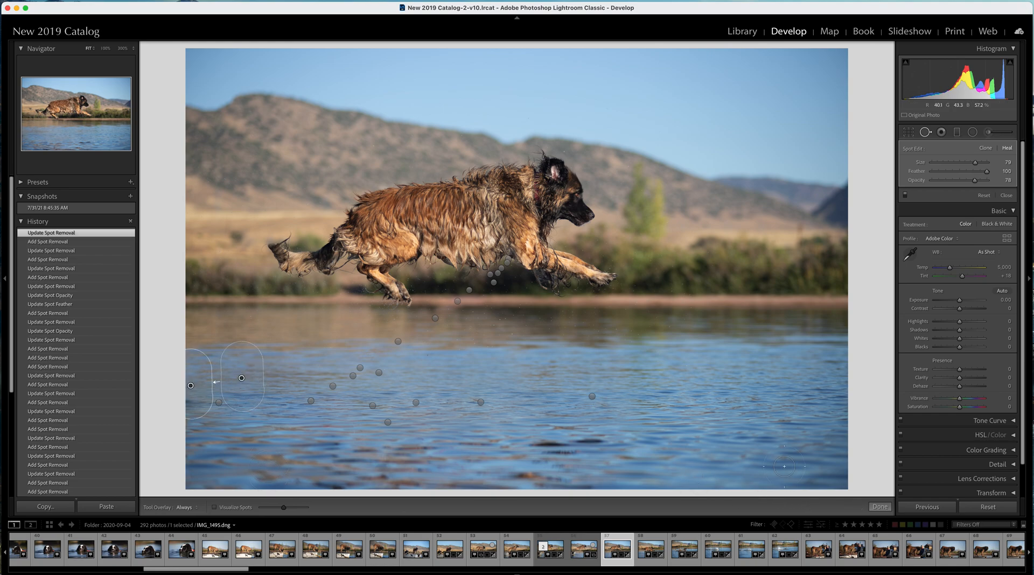
pyautogui.click(880, 507)
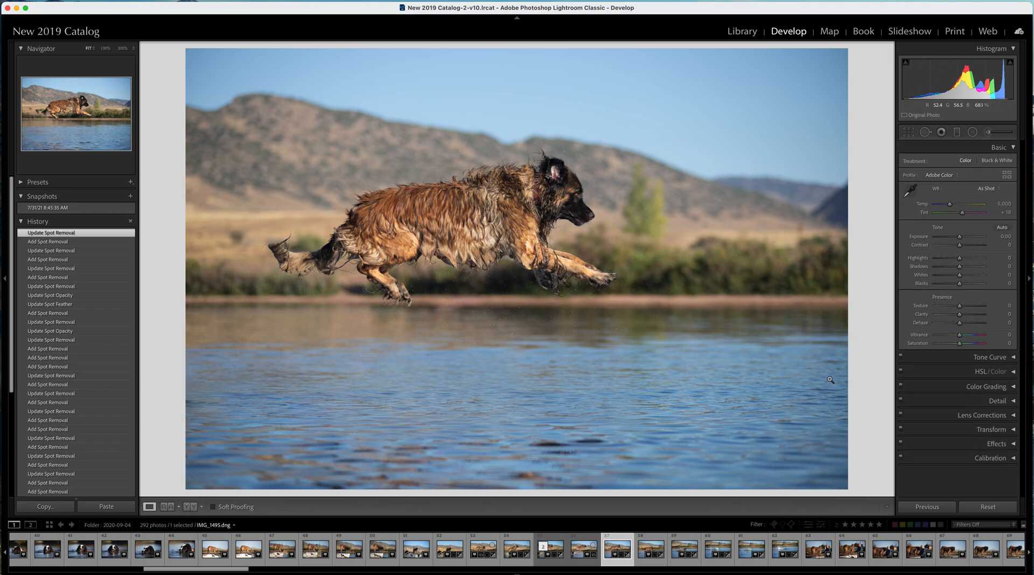